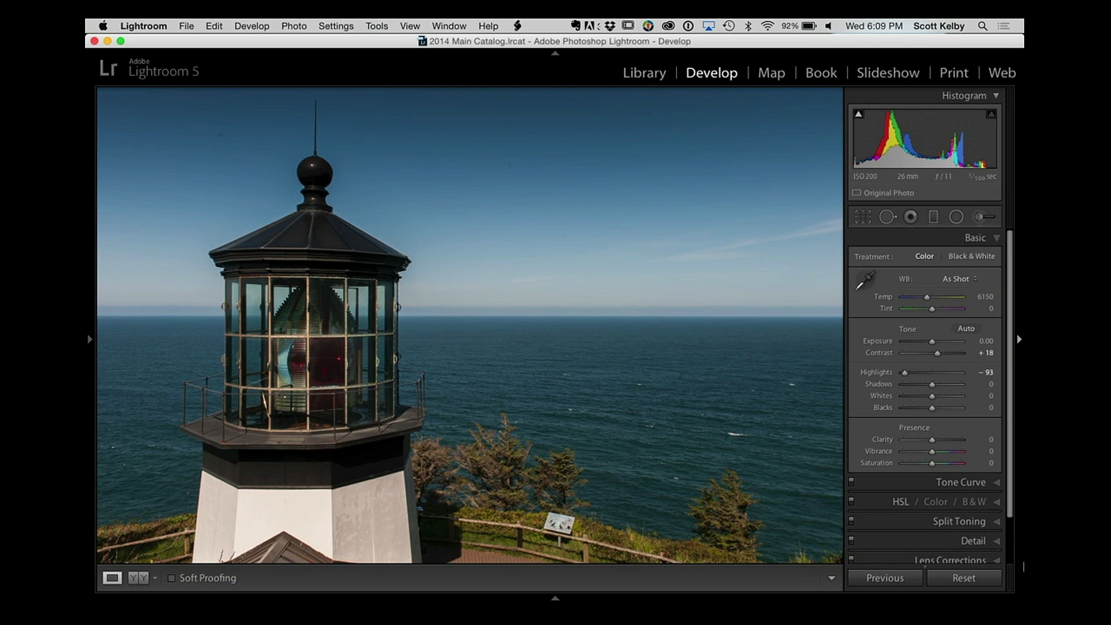
Check the lighthouse photo for dust spots with Spot Removal's Visualize Spots view at a raised threshold, and switch the view off
click(886, 219)
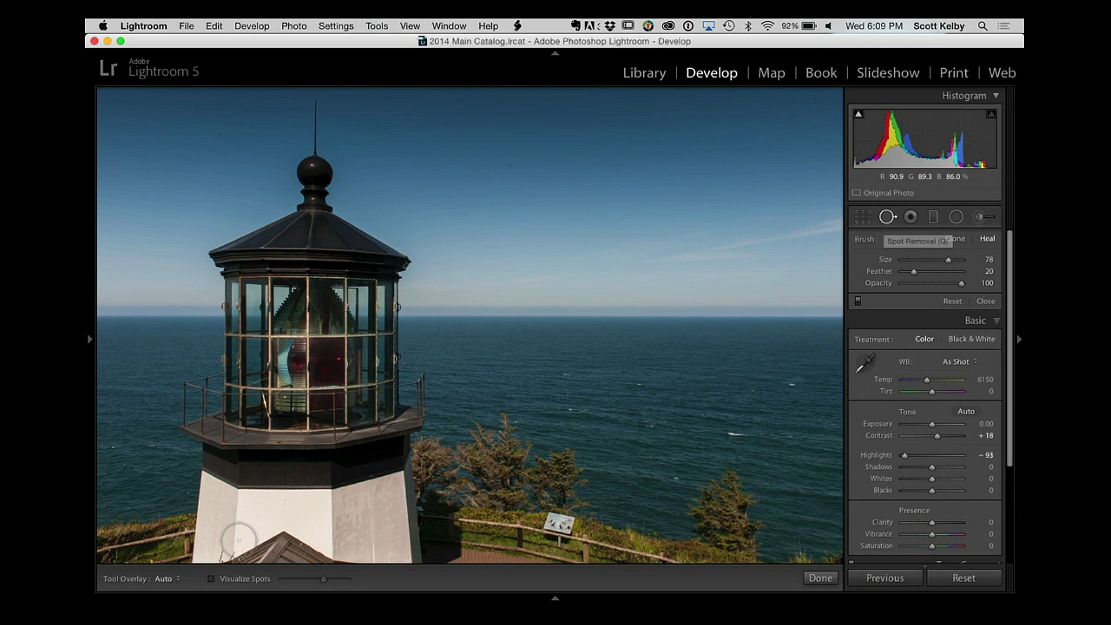
click(211, 580)
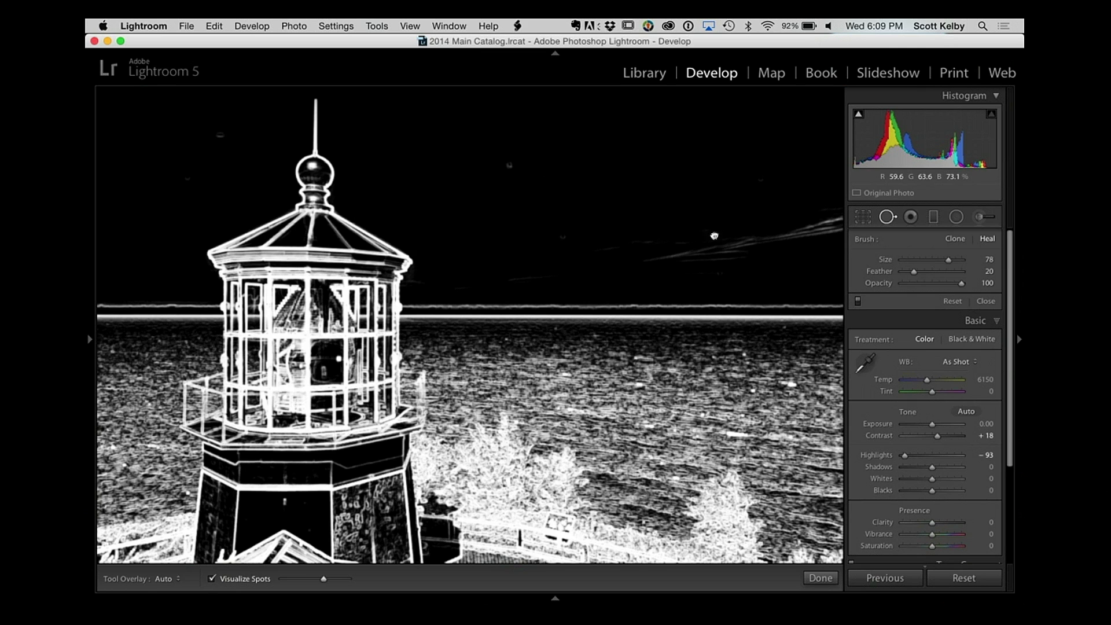
drag(560, 238, 630, 243)
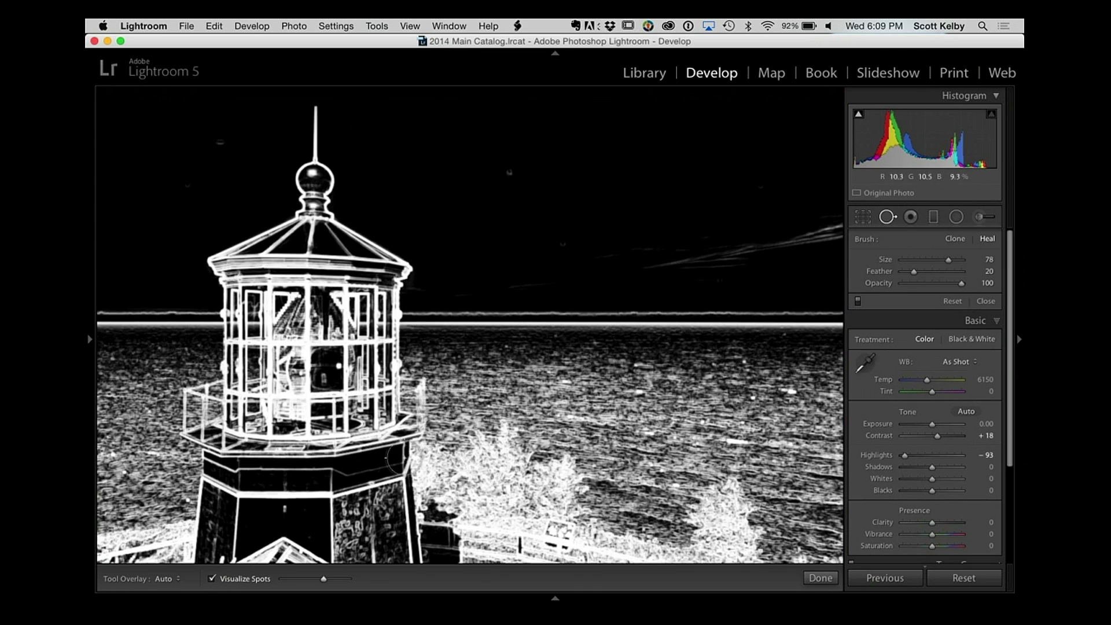
mouse_move(322, 581)
mouse_down()
mouse_move(286, 583)
mouse_move(345, 592)
mouse_move(334, 589)
mouse_up()
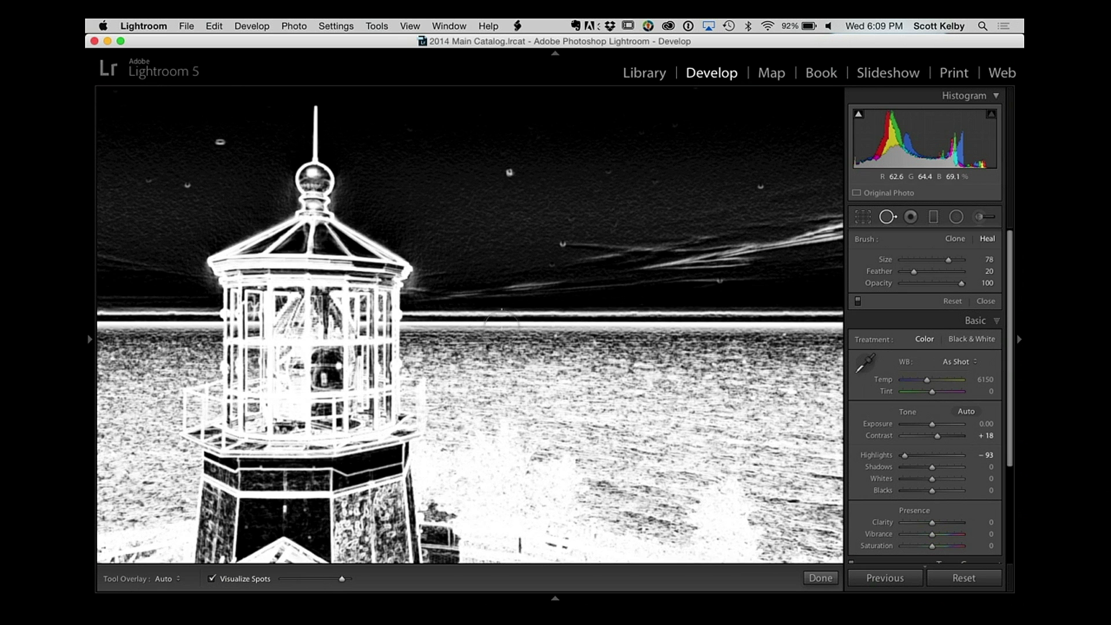
click(211, 580)
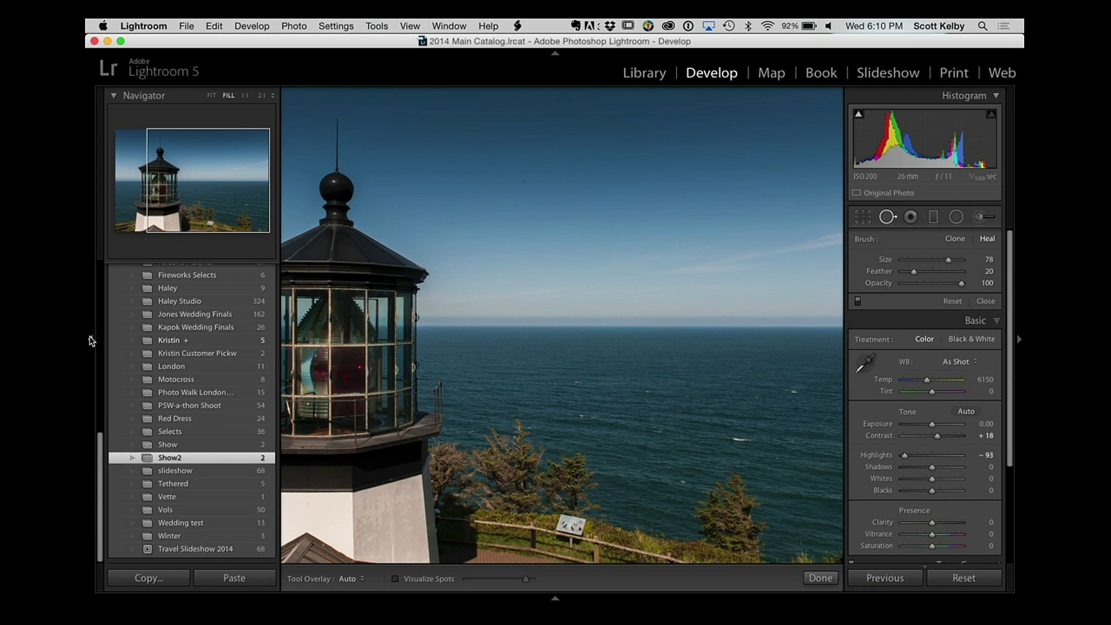
Examine the lighthouse photo for dust spots at 1:1 zoom, working section by section from its upper-left corner to its lower-right corner
click(245, 95)
drag(212, 185, 126, 136)
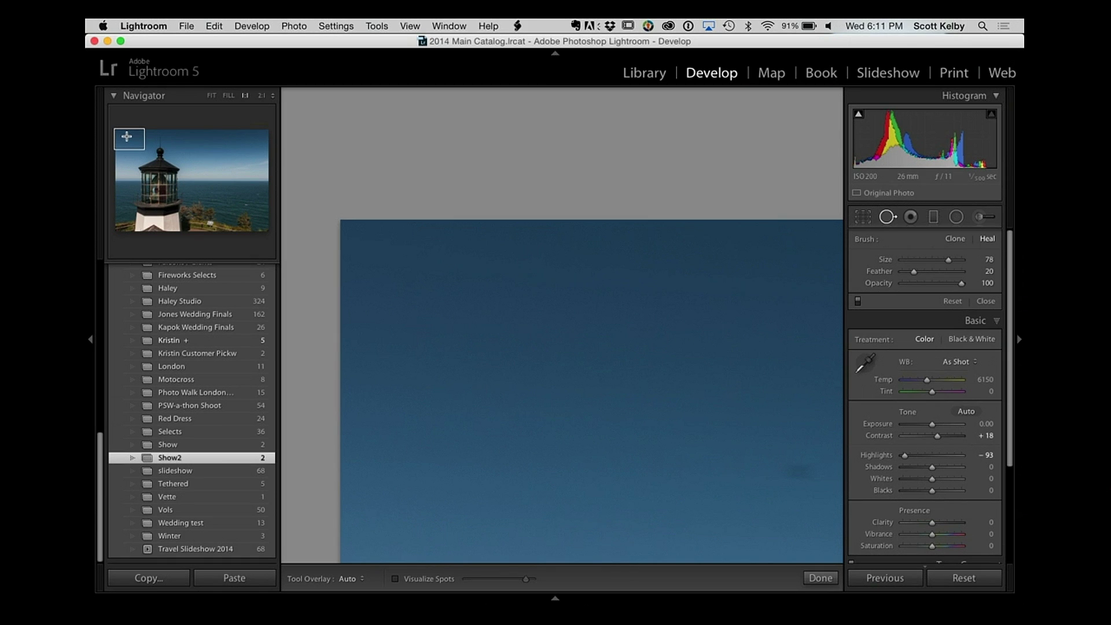
key(Page_Down)
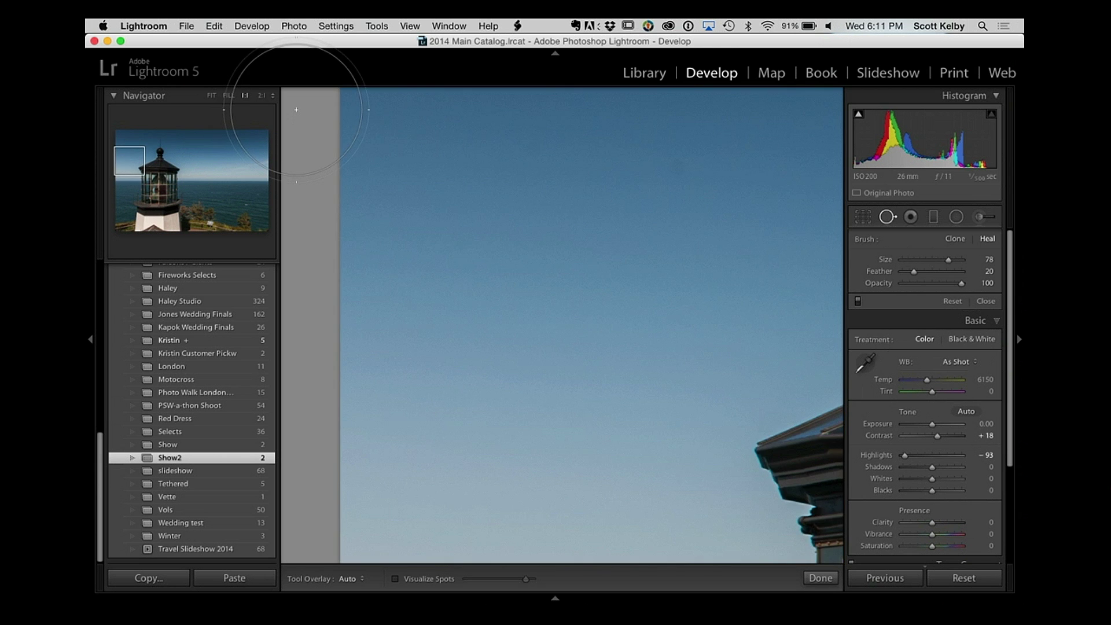
key(Page_Down)
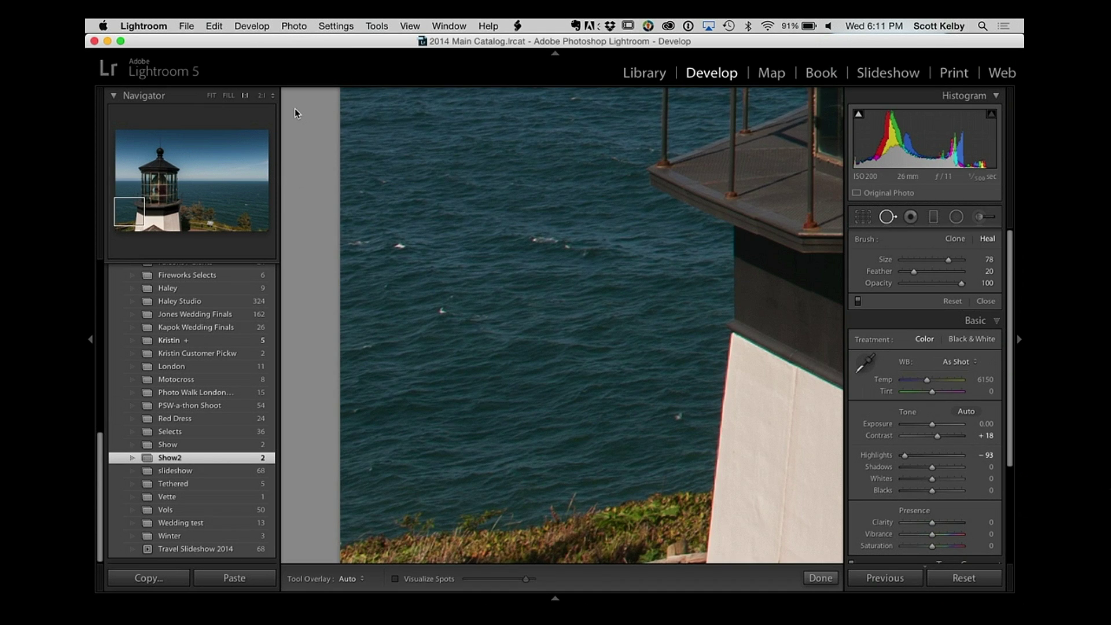
key(Page_Down)
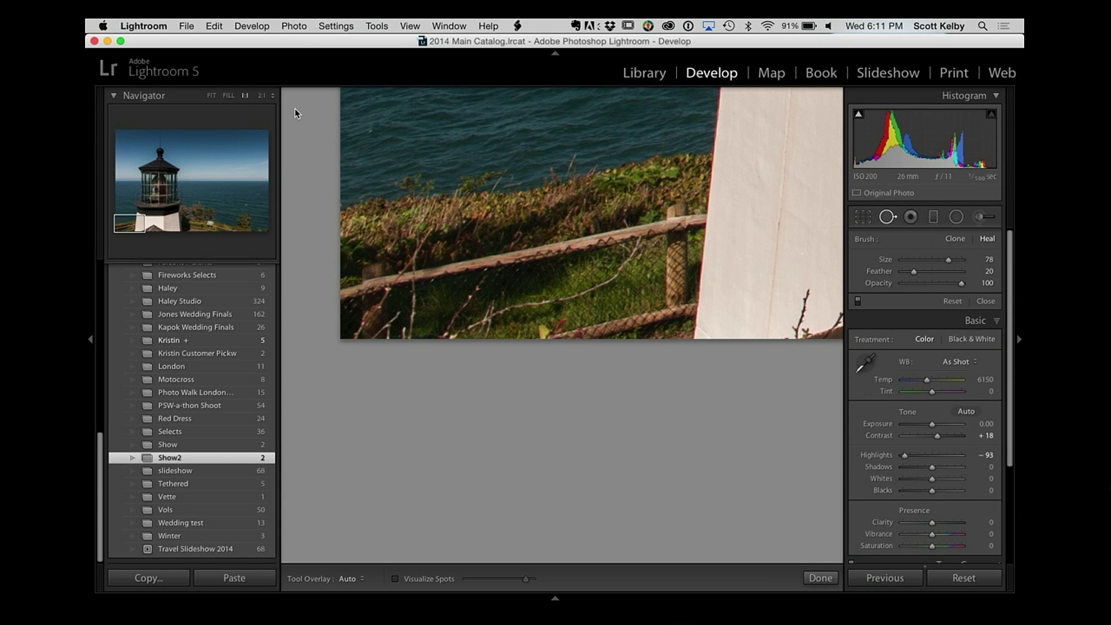
key(Page_Down)
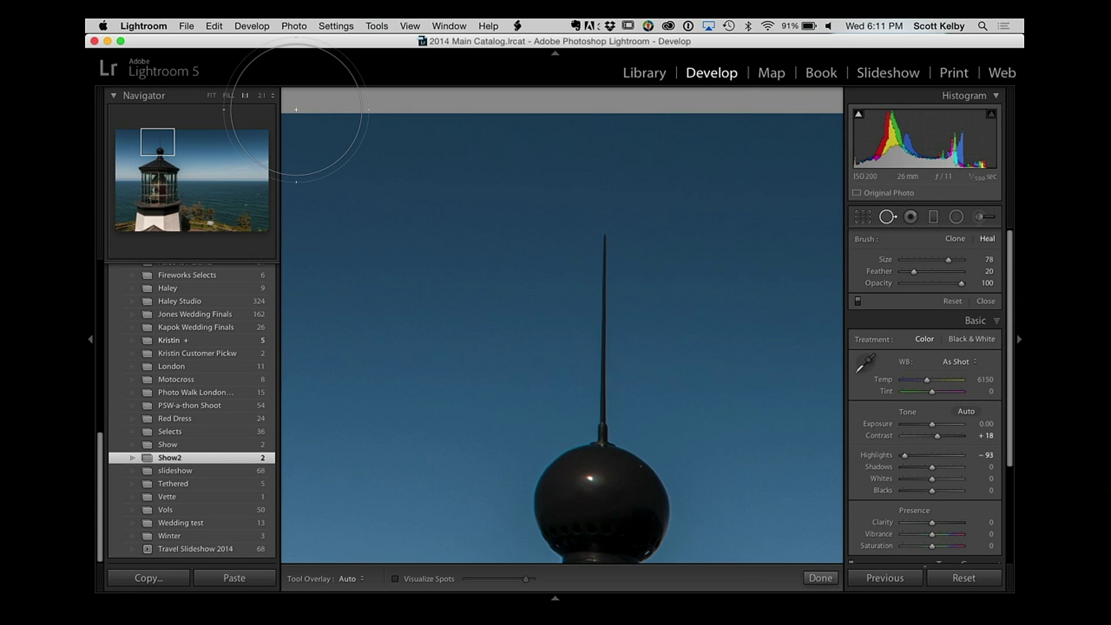
key(Page_Down)
key(Page_Down)
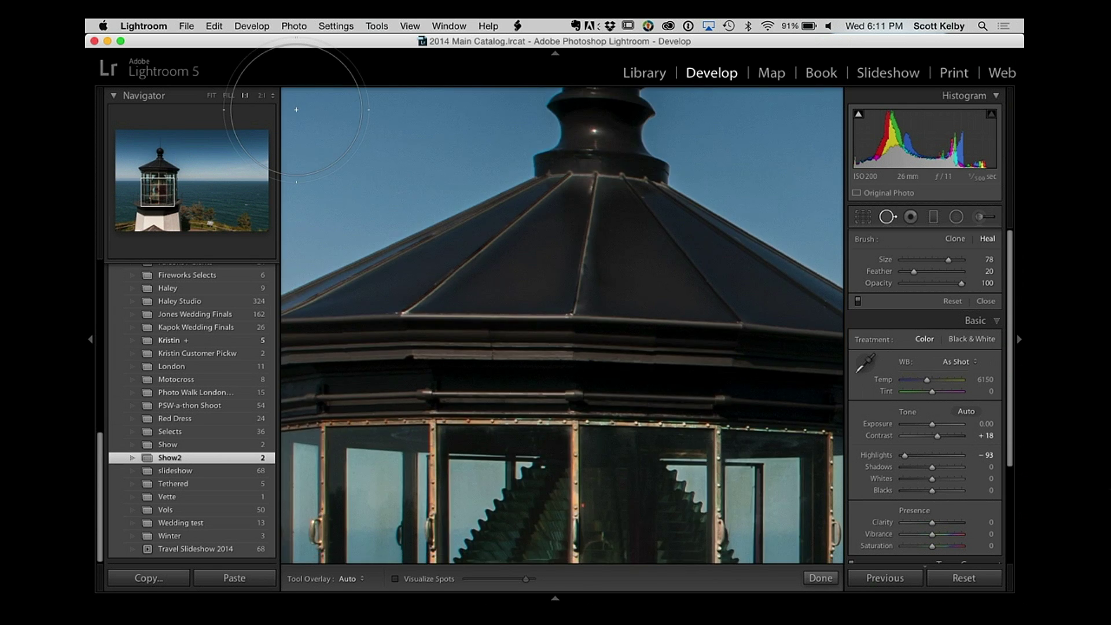
key(Page_Down)
key(Page_Down)
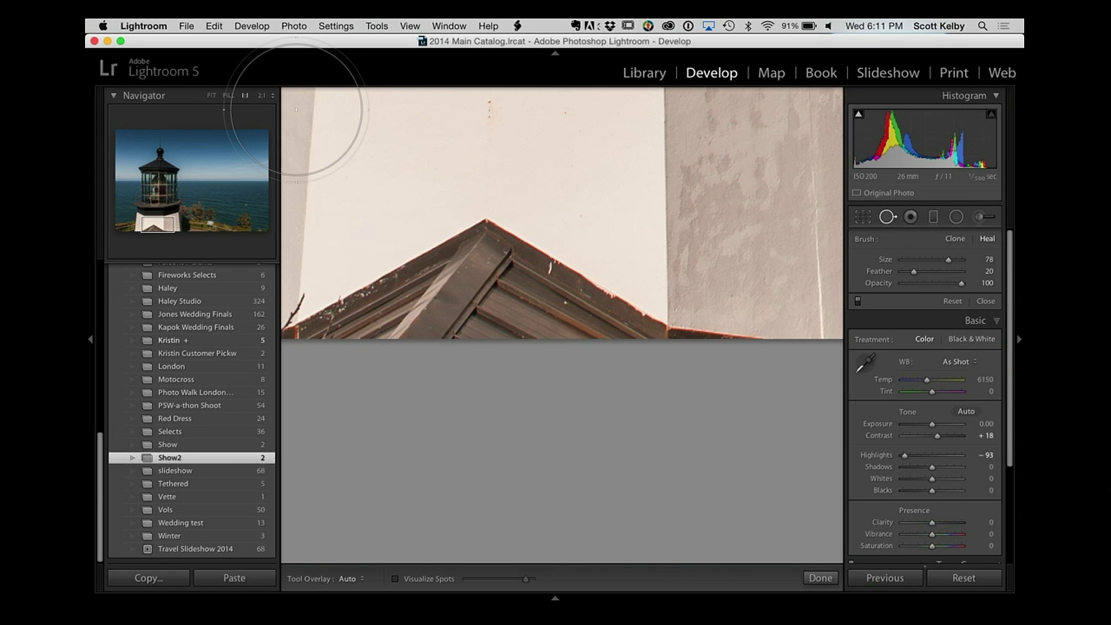
key(Page_Down)
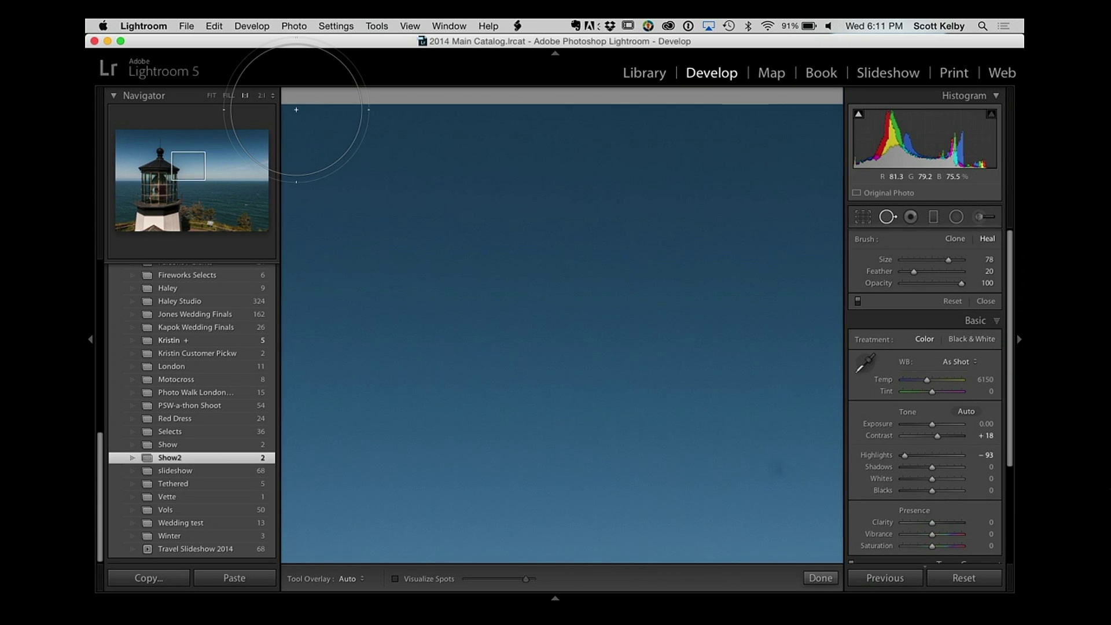
key(Page_Down)
key(Page_Down)
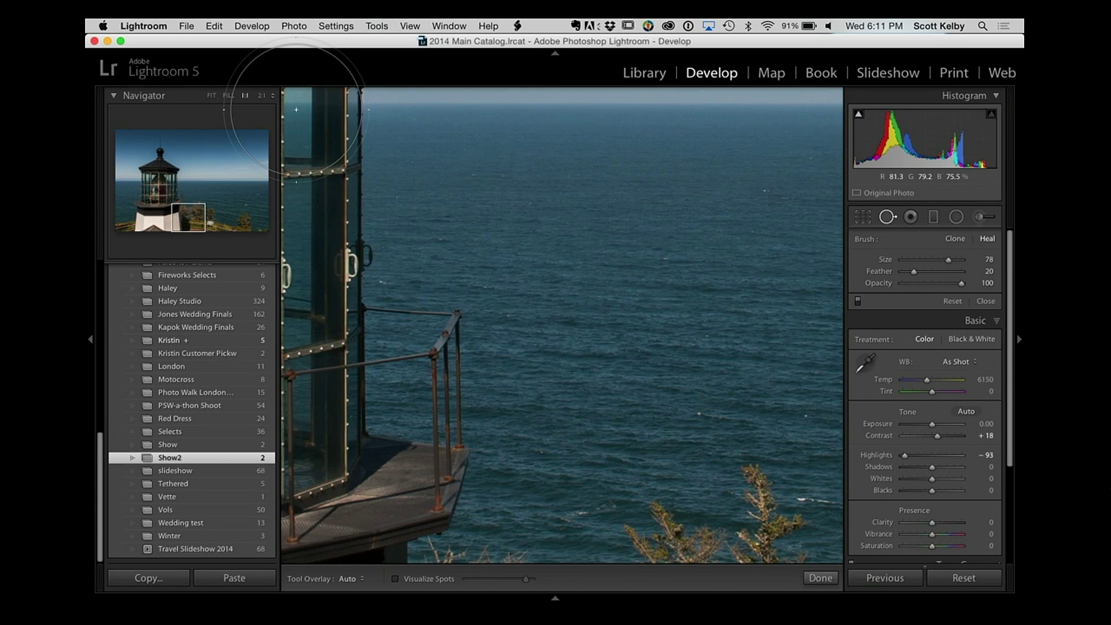
key(Page_Down)
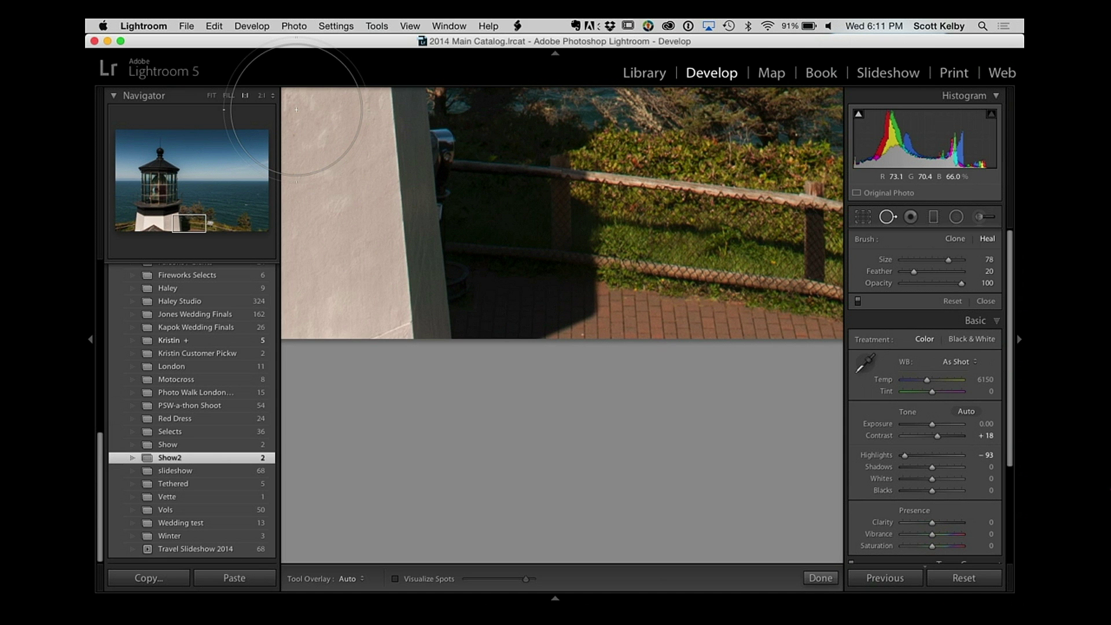
key(Page_Down)
key(Page_Down)
key(Page_Down)
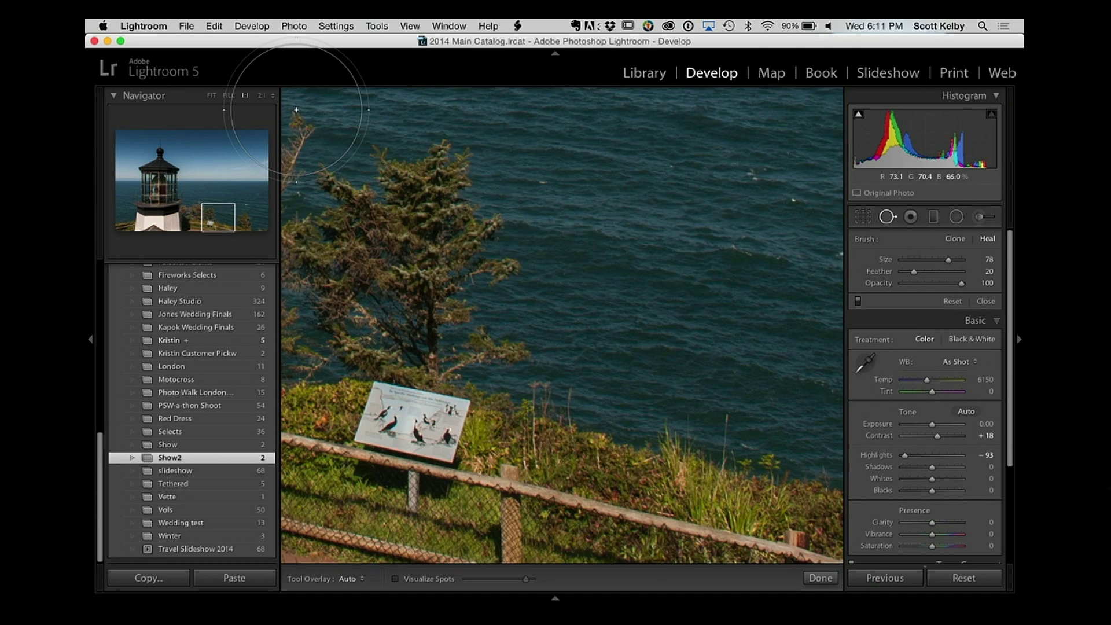
key(Page_Down)
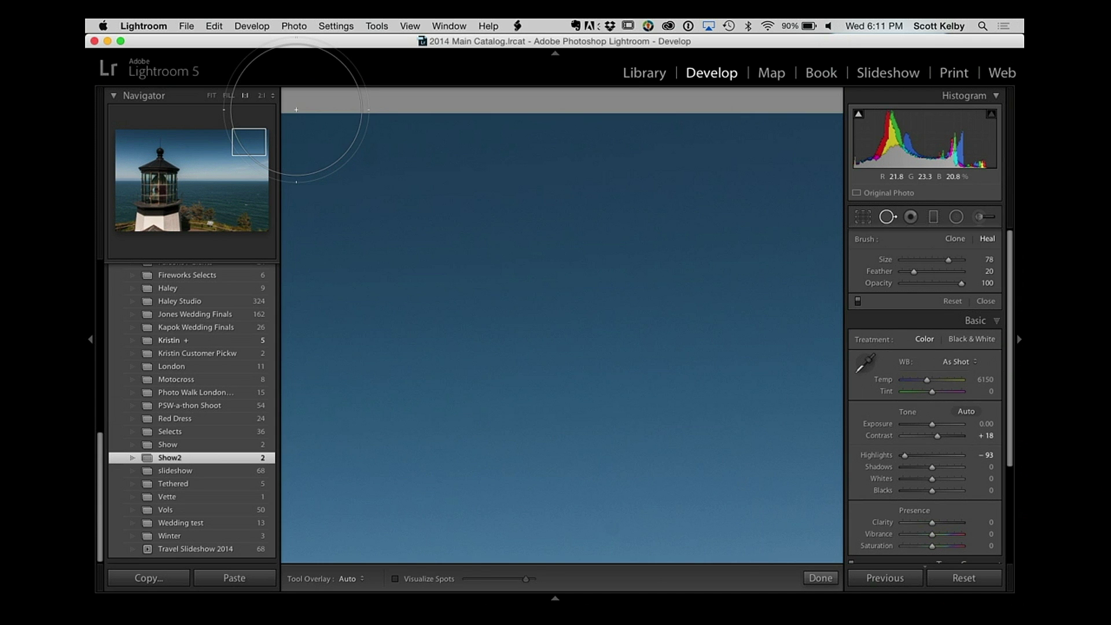
key(Page_Down)
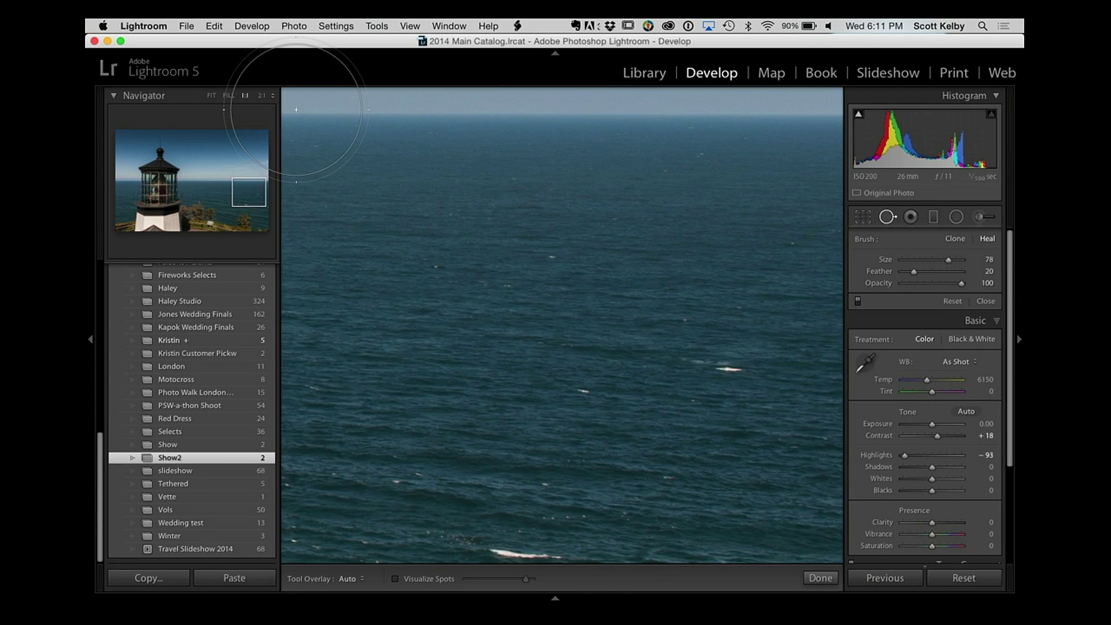
key(Page_Down)
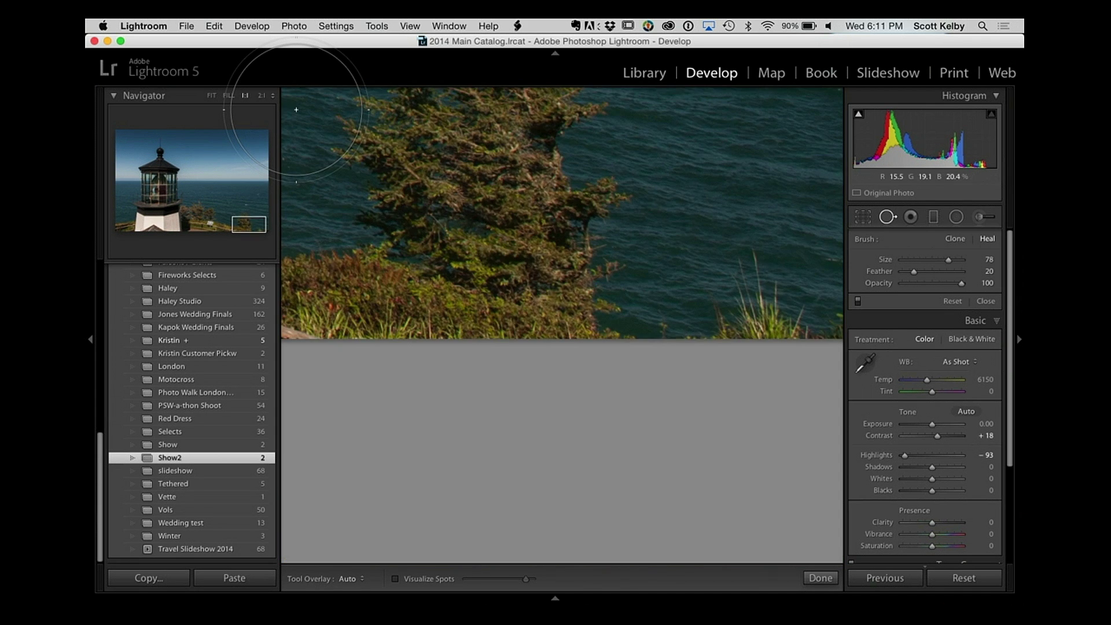
key(Page_Down)
key(Page_Down)
key(Page_Down)
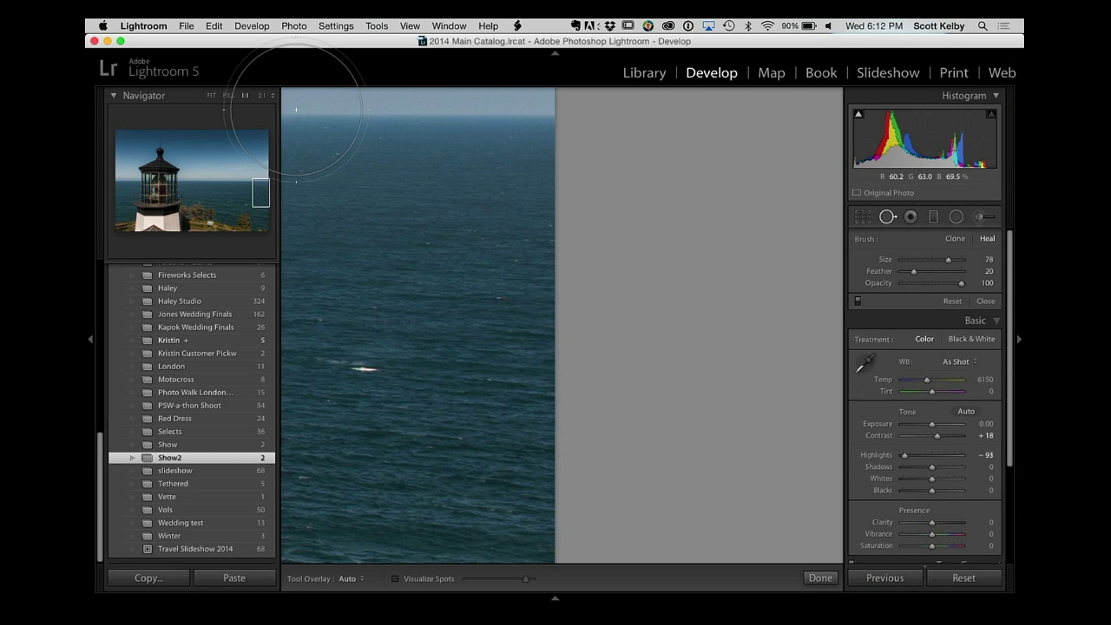
key(Page_Down)
key(Page_Down)
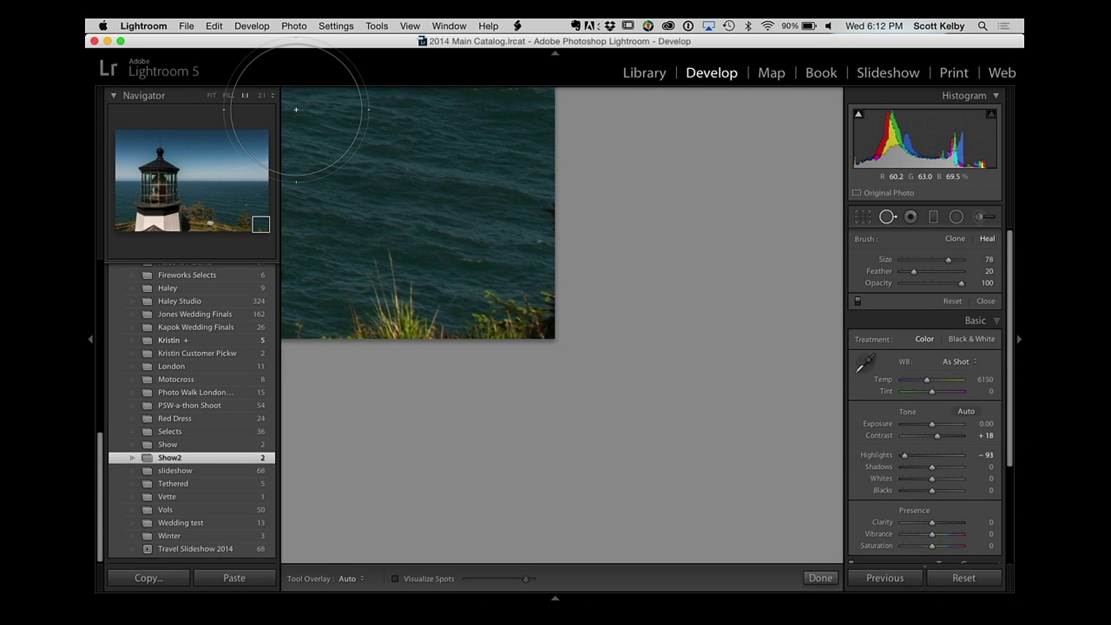
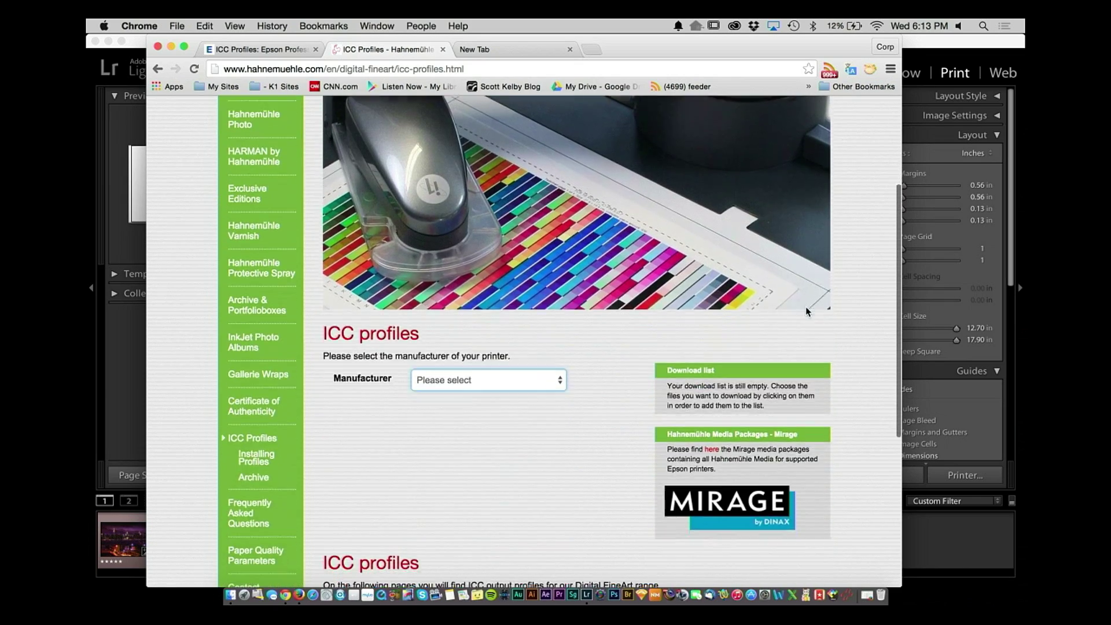
Go back to the Hahnemühle home page and open ICC Profiles from its Highlights & Services section
scroll(807, 308, up, 5)
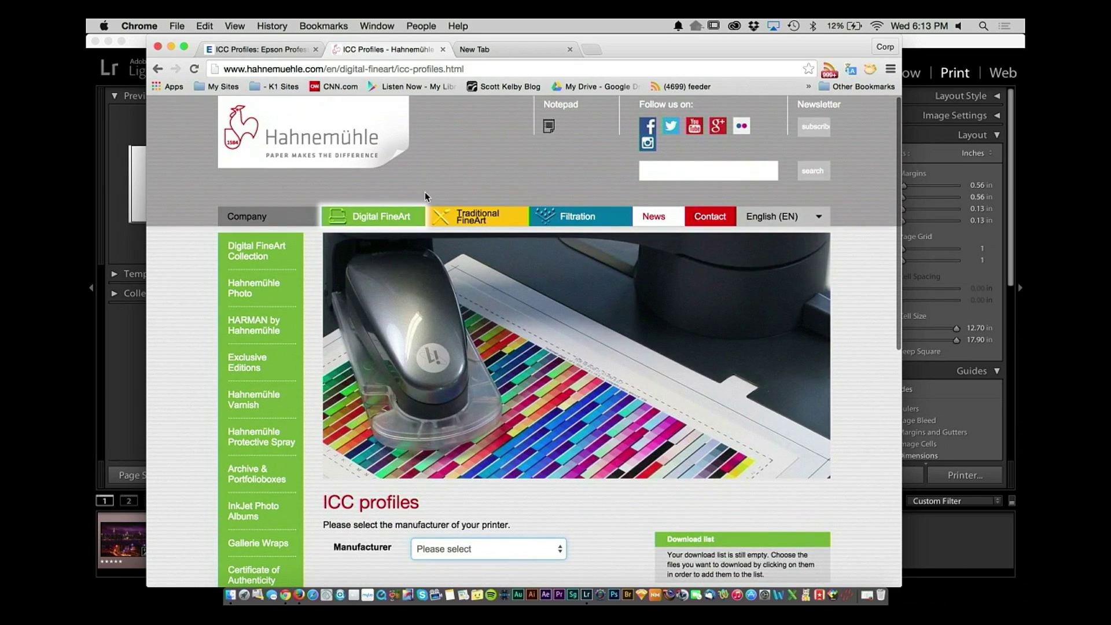
click(158, 68)
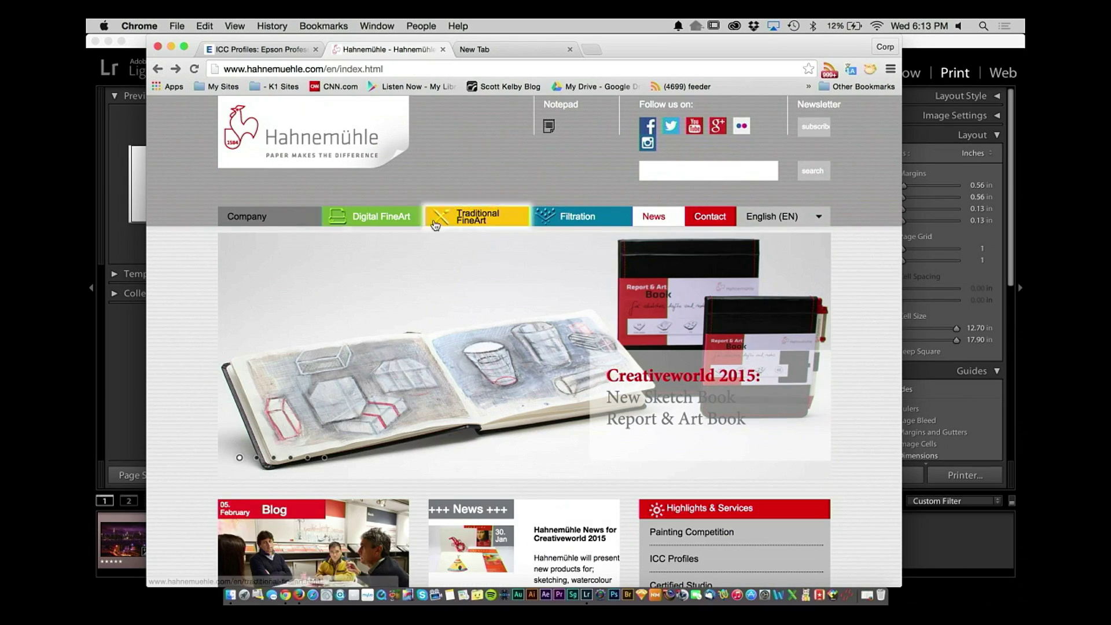
scroll(436, 247, down, 3)
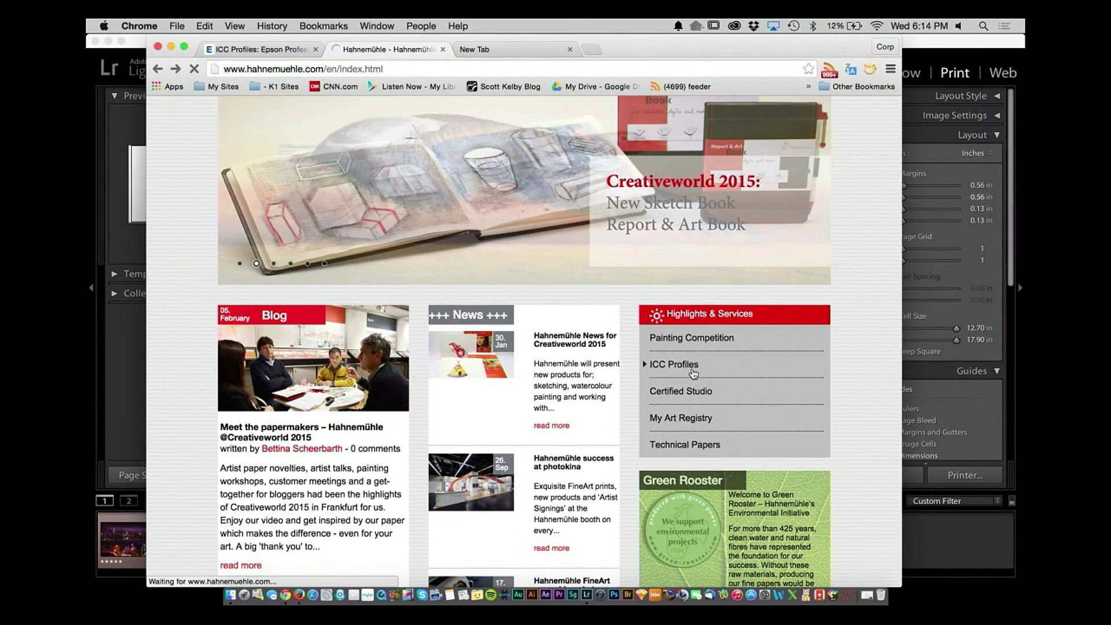
click(674, 365)
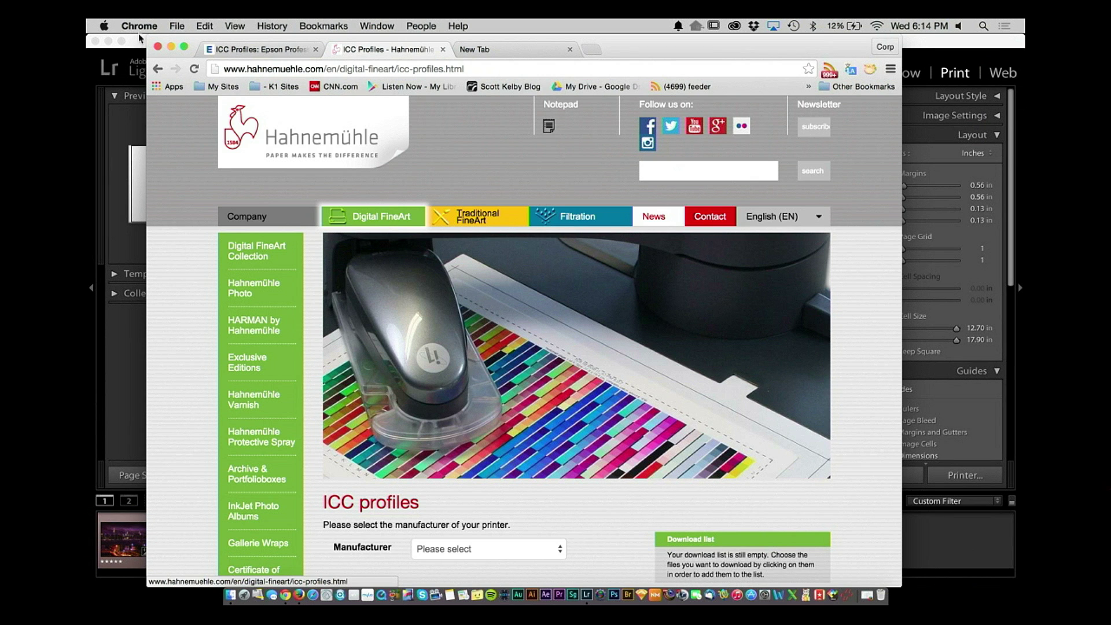
Switch to Lightroom and accept the page setup for StylusPro7900-124 (IP) with Super A3 / B 13 x 19 in (Sheet) paper
click(140, 40)
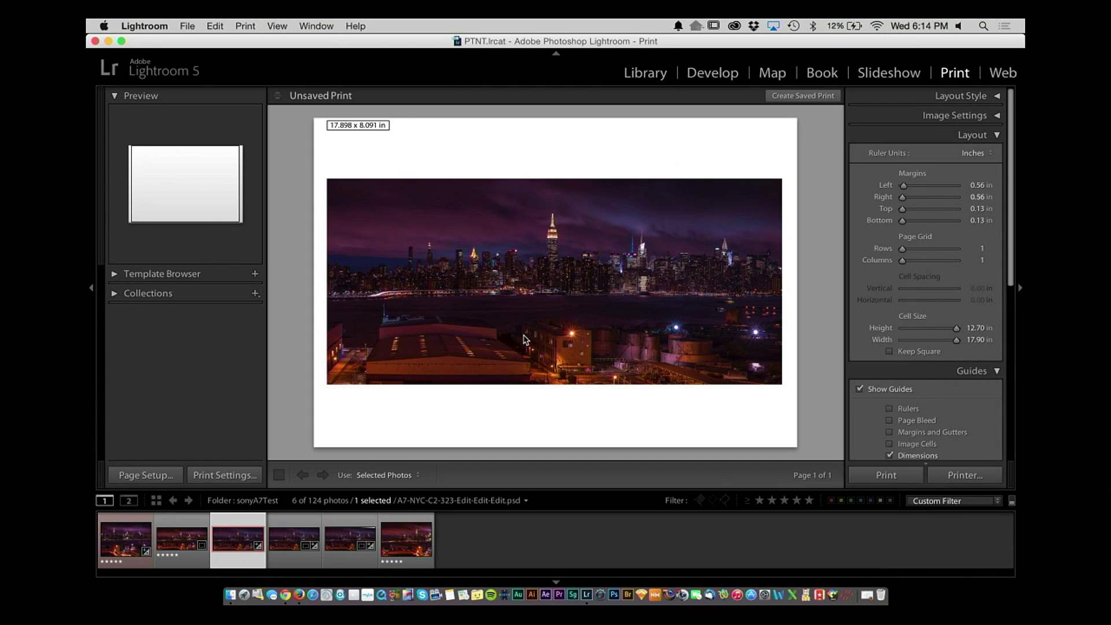
click(146, 475)
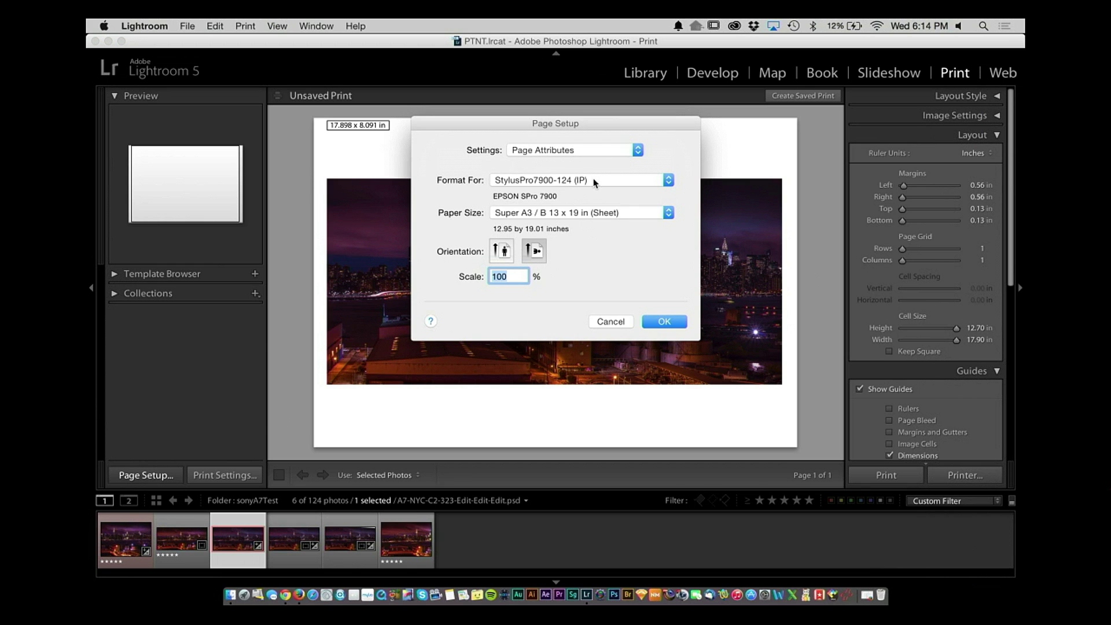
click(651, 323)
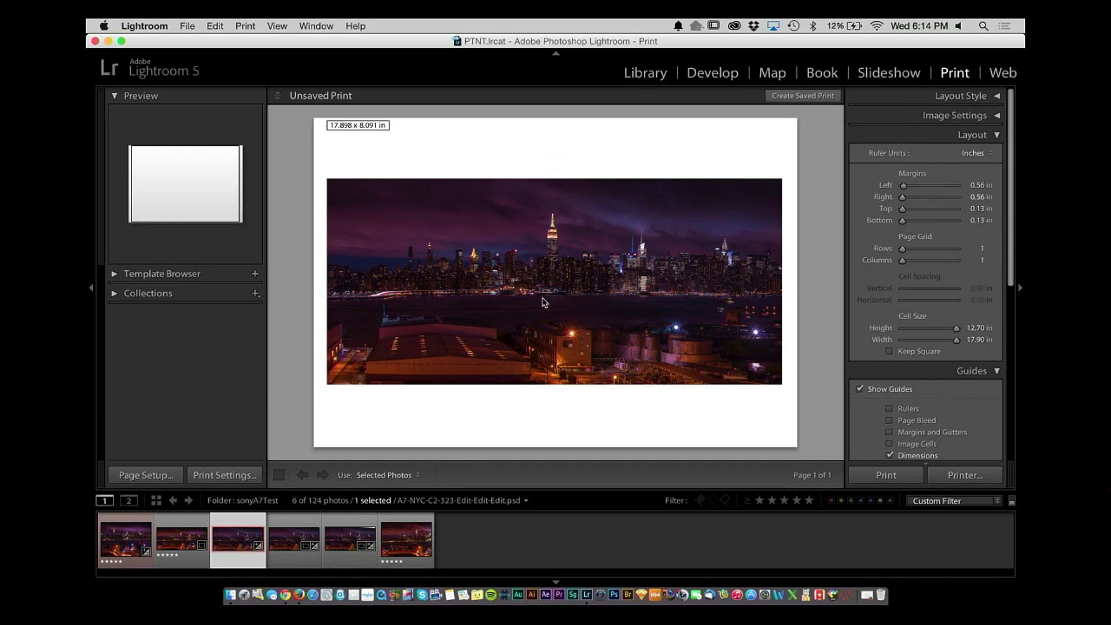
Set the print job's color management profile to Managed by Printer
scroll(980, 290, down, 12)
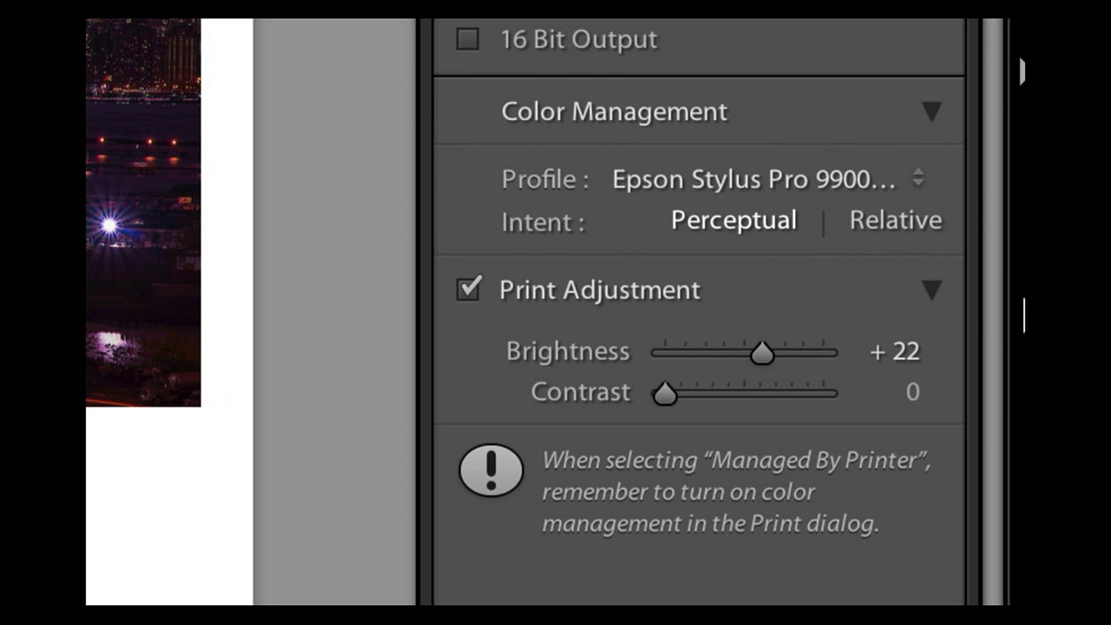
click(917, 180)
click(851, 92)
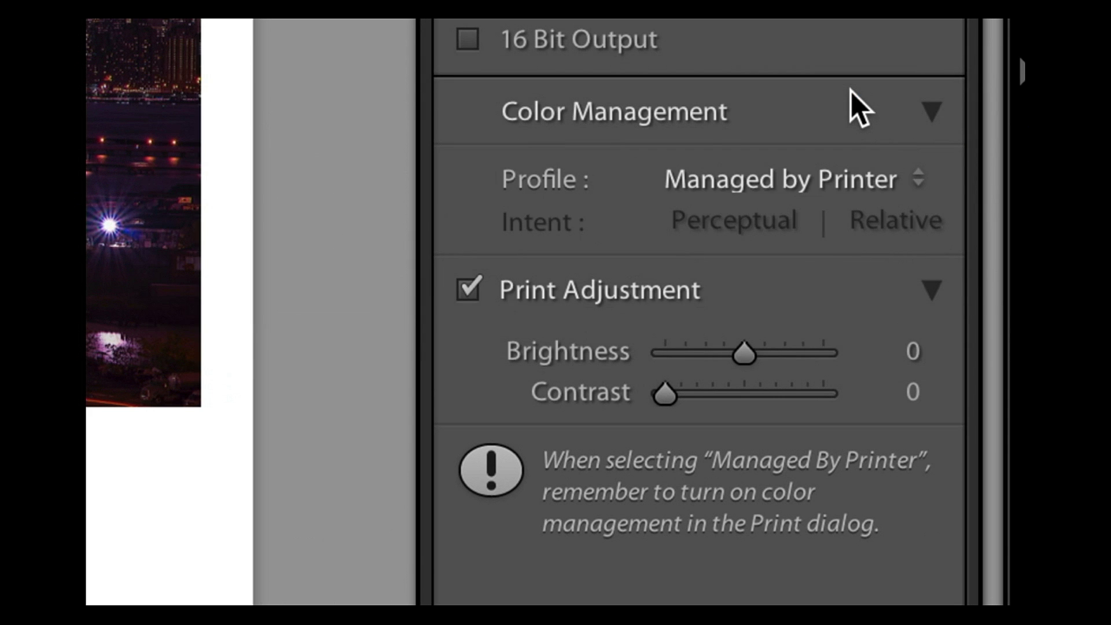
Add the Epson Stylus Pro 9900_7900 PremiumGlossyPhotoPaper profile to the available choices and use it for the print job
click(824, 176)
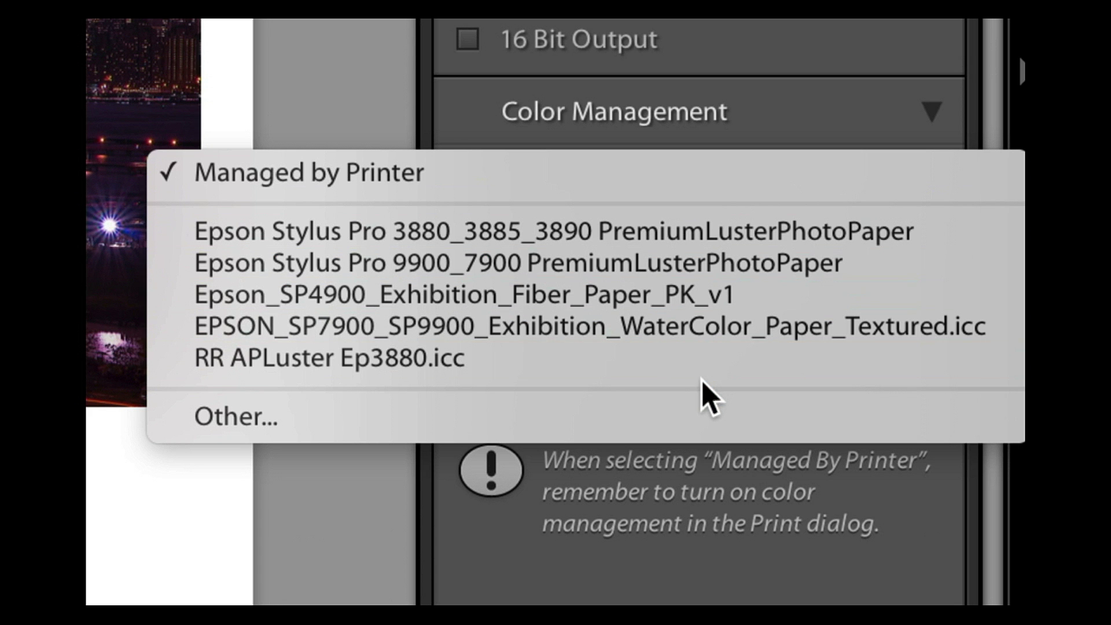
click(688, 416)
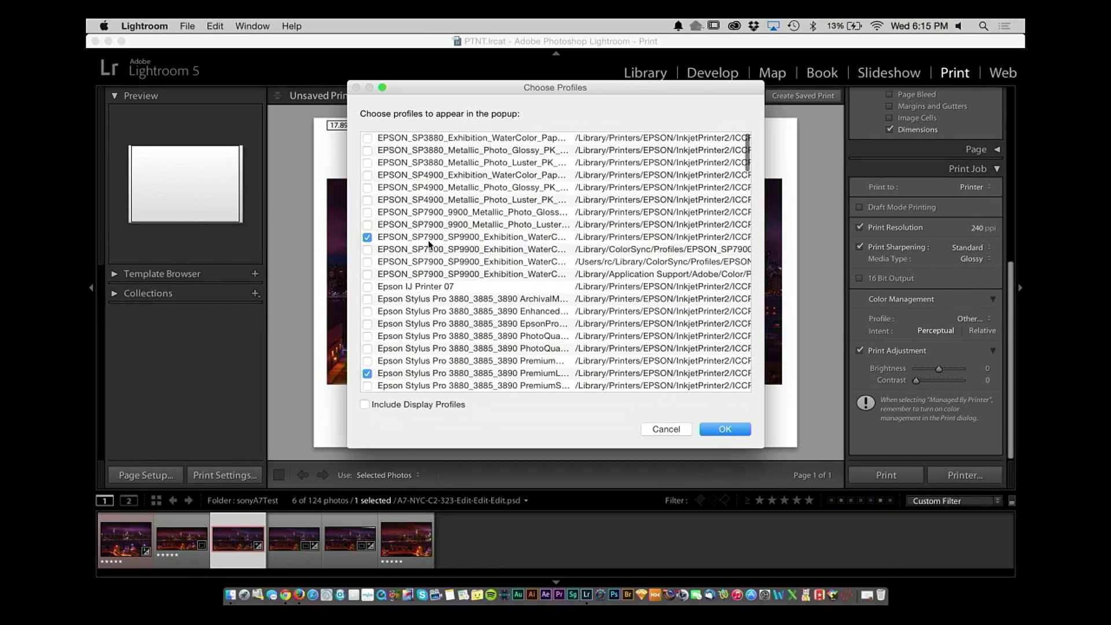
scroll(457, 288, down, 10)
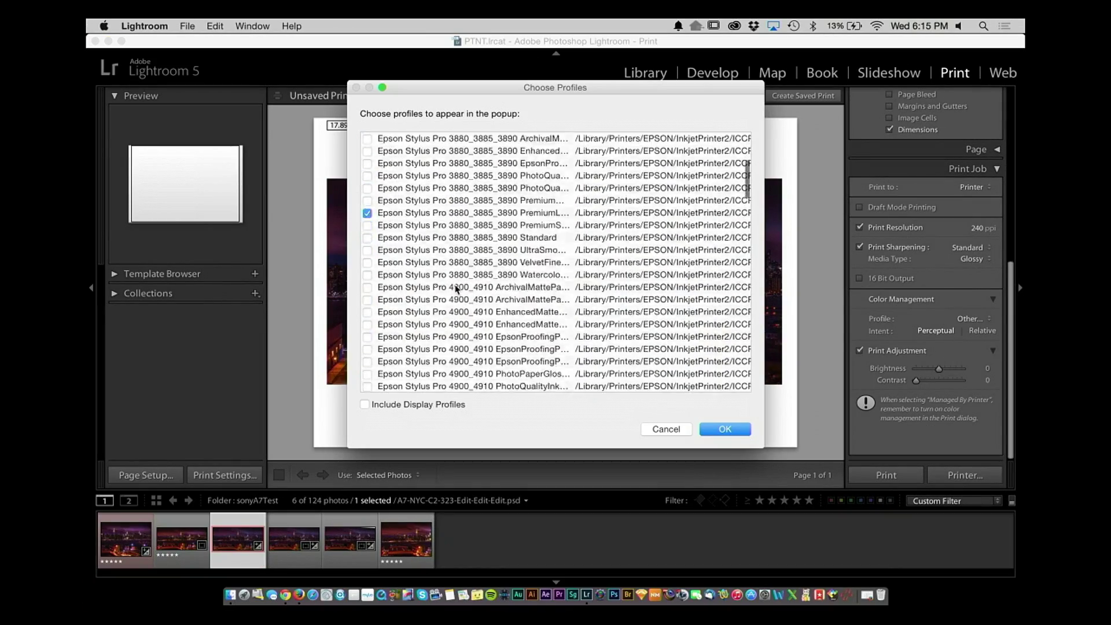
drag(764, 450, 1023, 492)
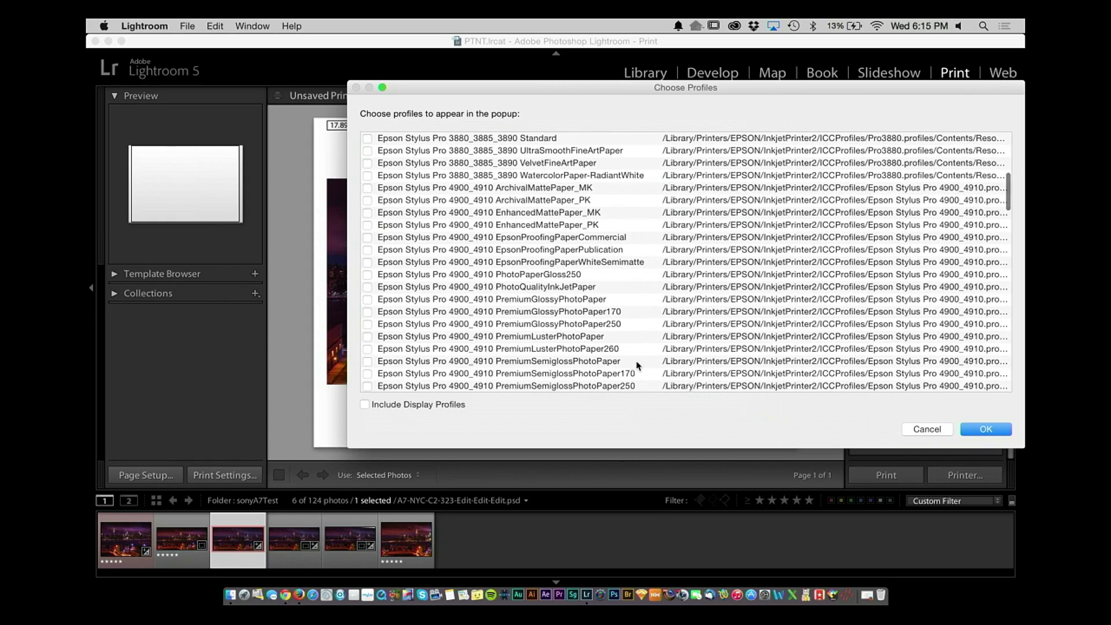
scroll(633, 279, down, 15)
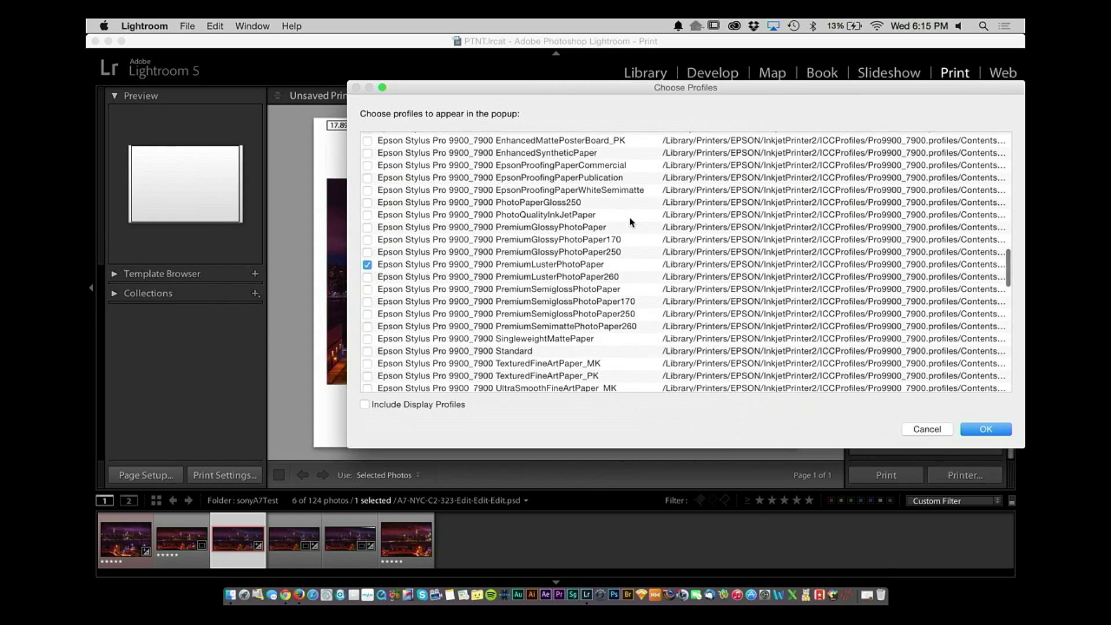
click(367, 229)
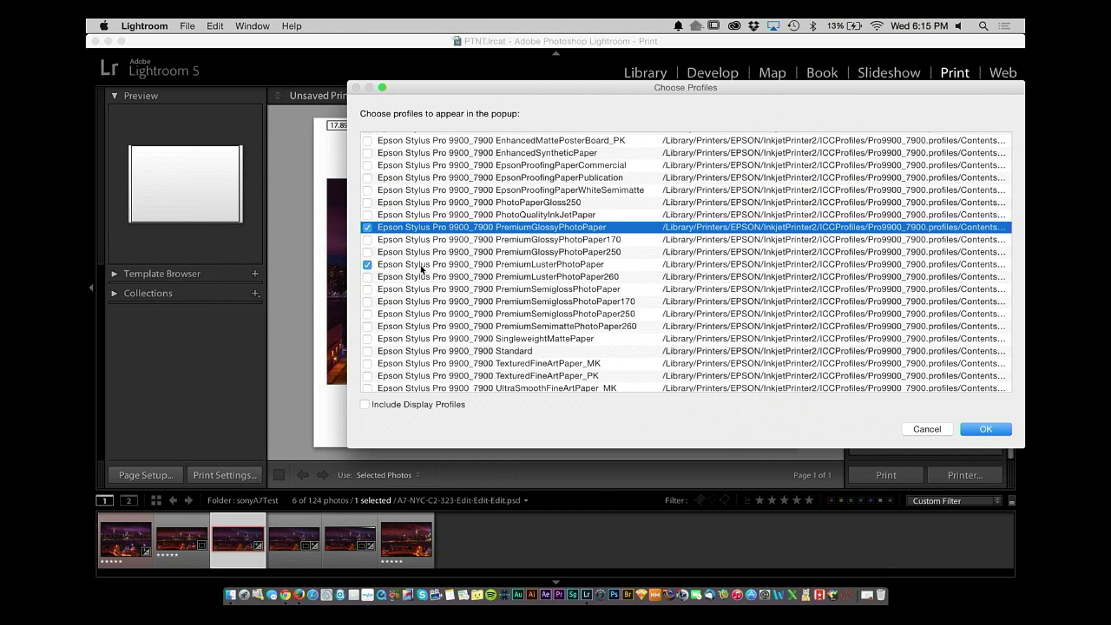
click(996, 430)
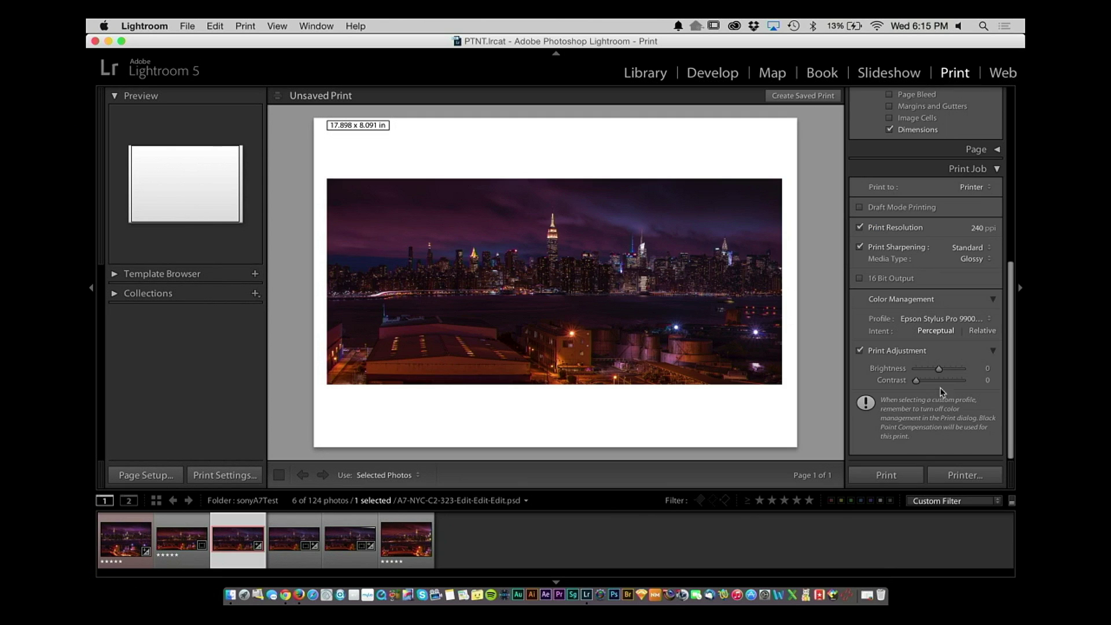
click(954, 326)
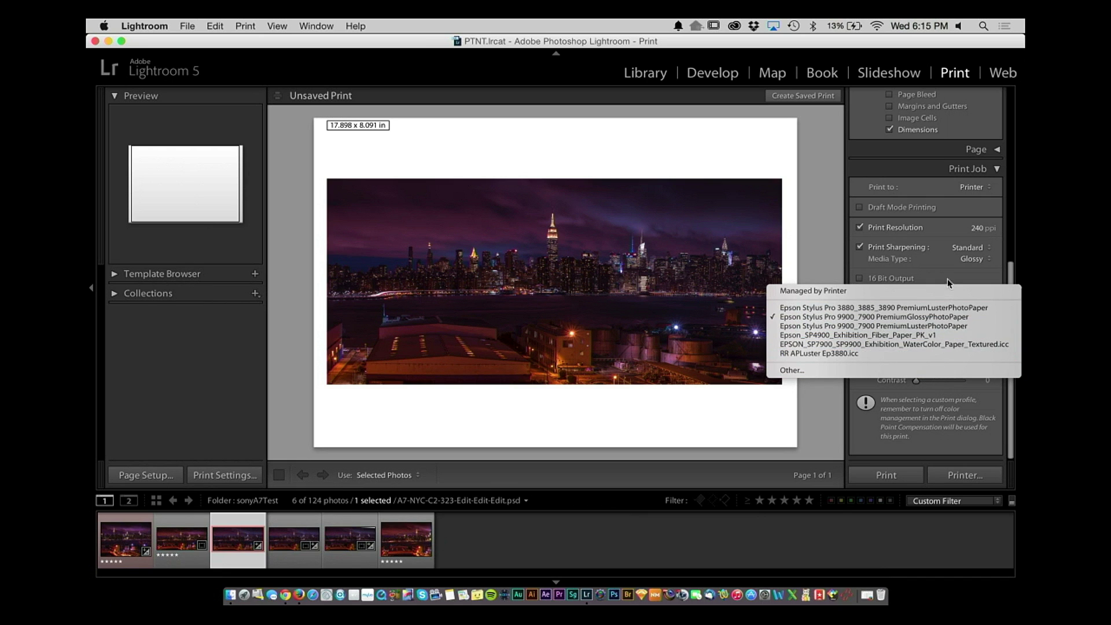
click(925, 49)
In the print settings' Printer Settings, set the media type to Premium Glossy Photo Paper (250) and save
click(141, 473)
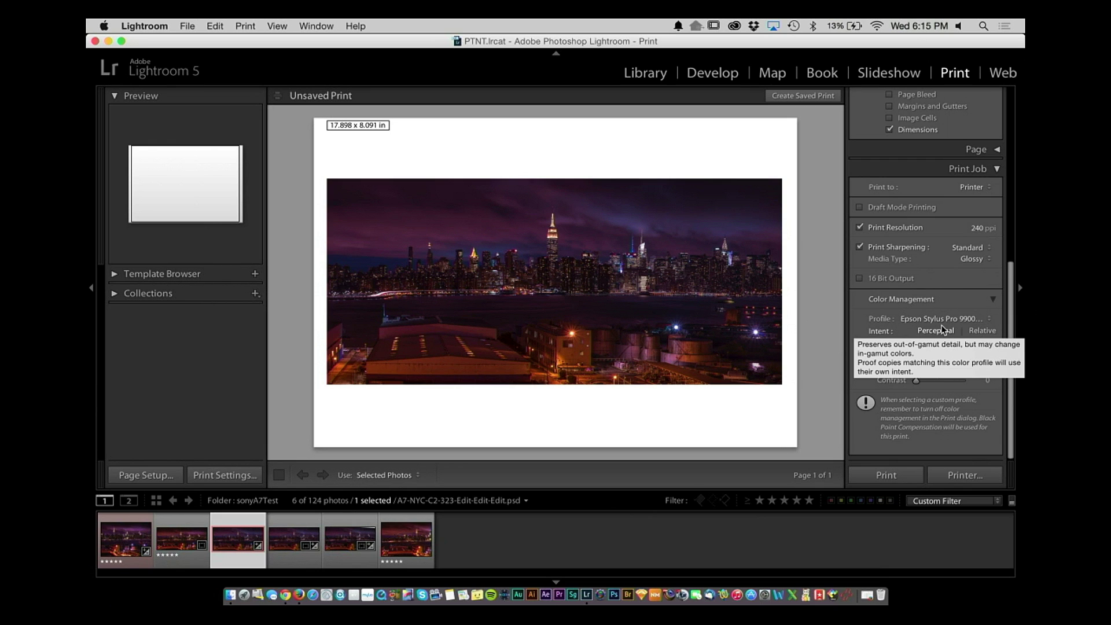
click(233, 484)
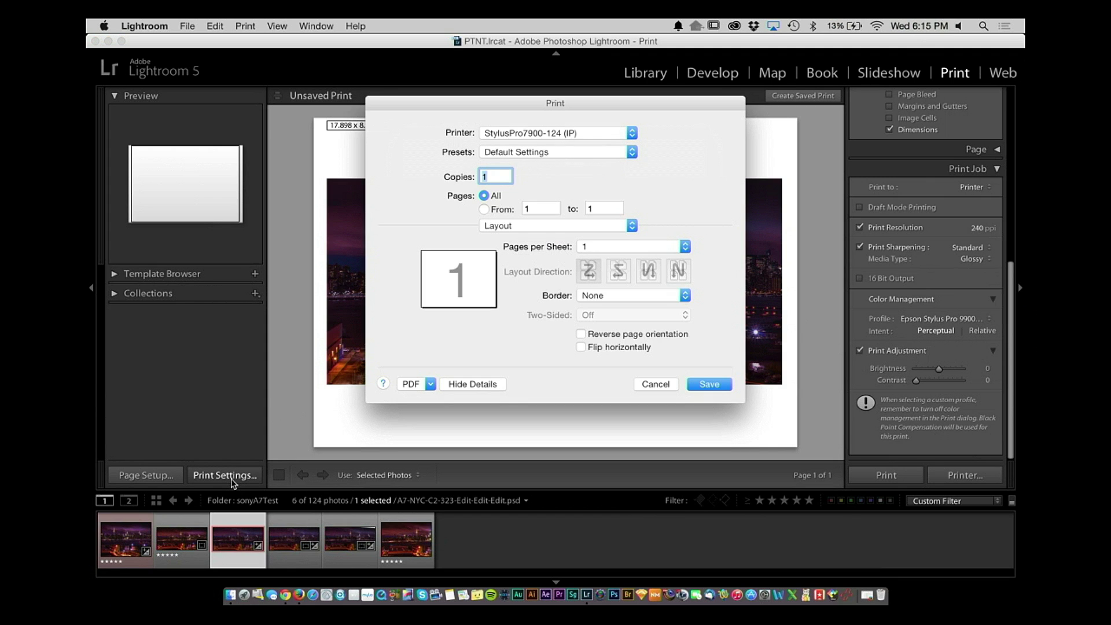
click(532, 225)
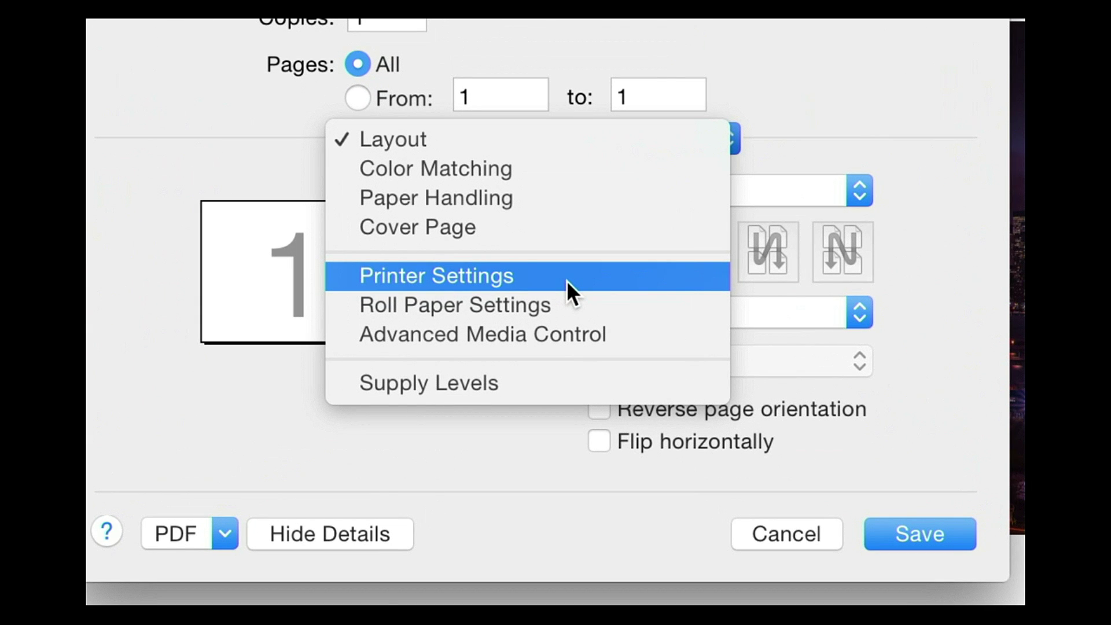
click(568, 281)
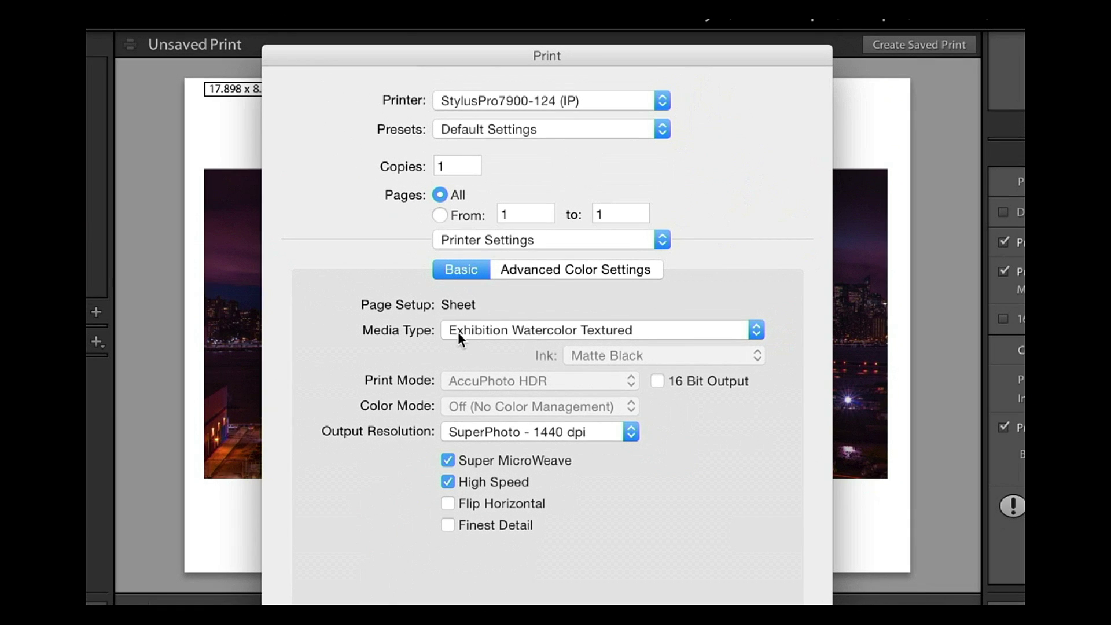
click(458, 334)
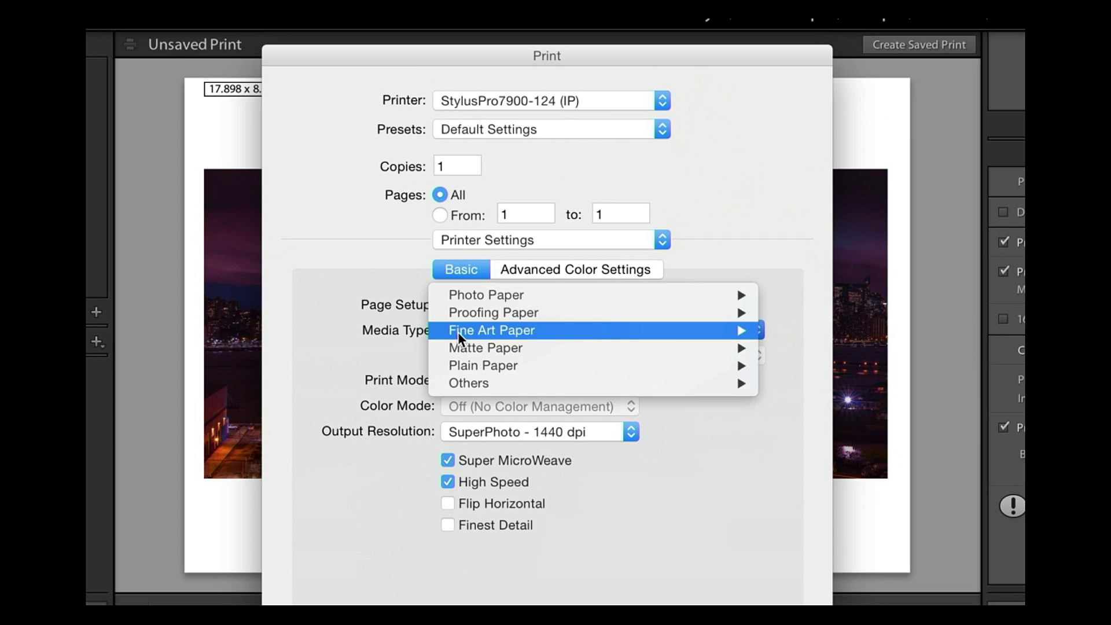
mouse_move(624, 295)
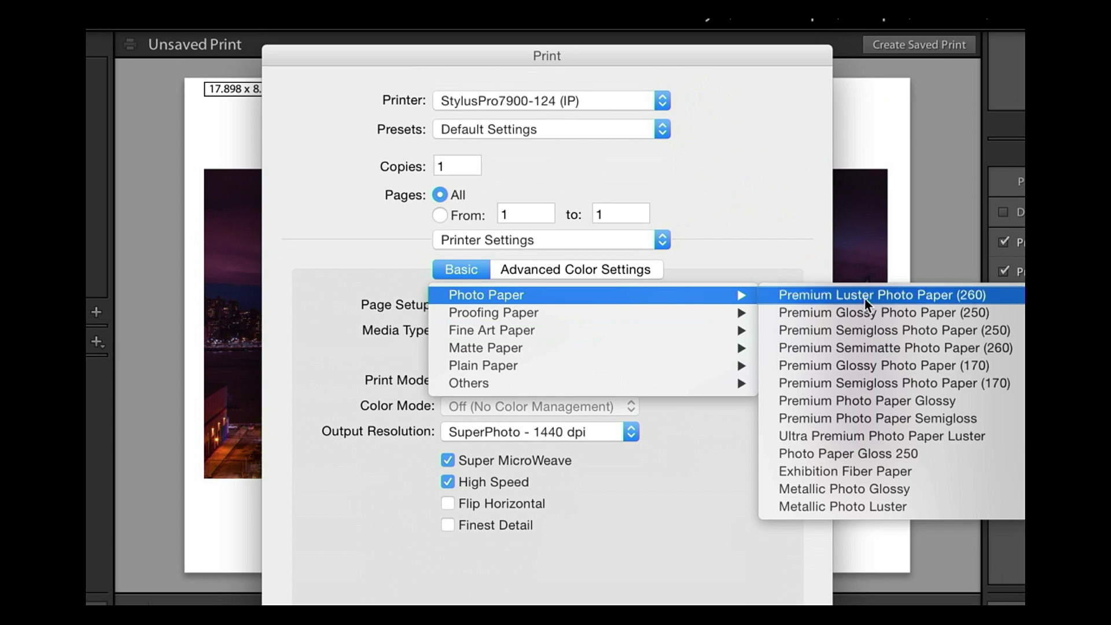
click(913, 313)
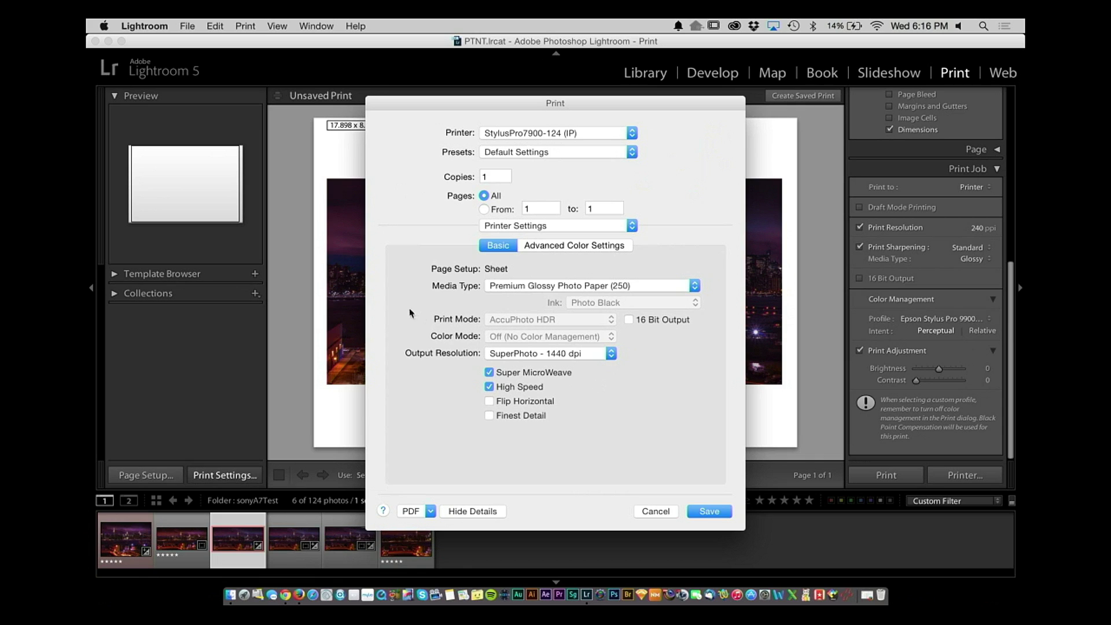
click(715, 513)
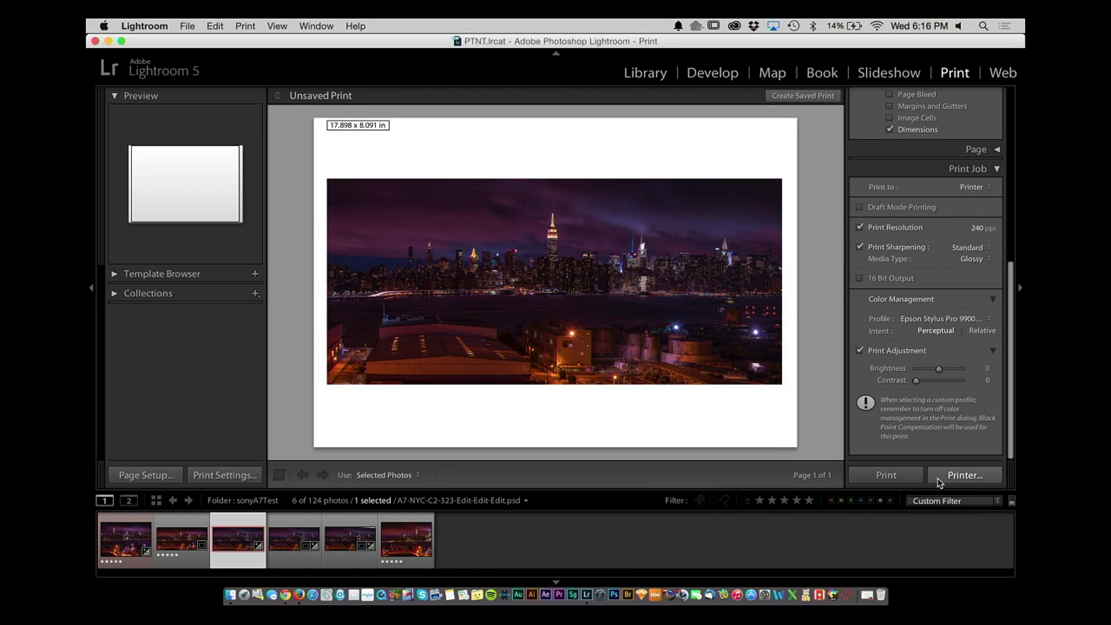
Raise the print adjustment brightness to +13
click(894, 352)
click(942, 370)
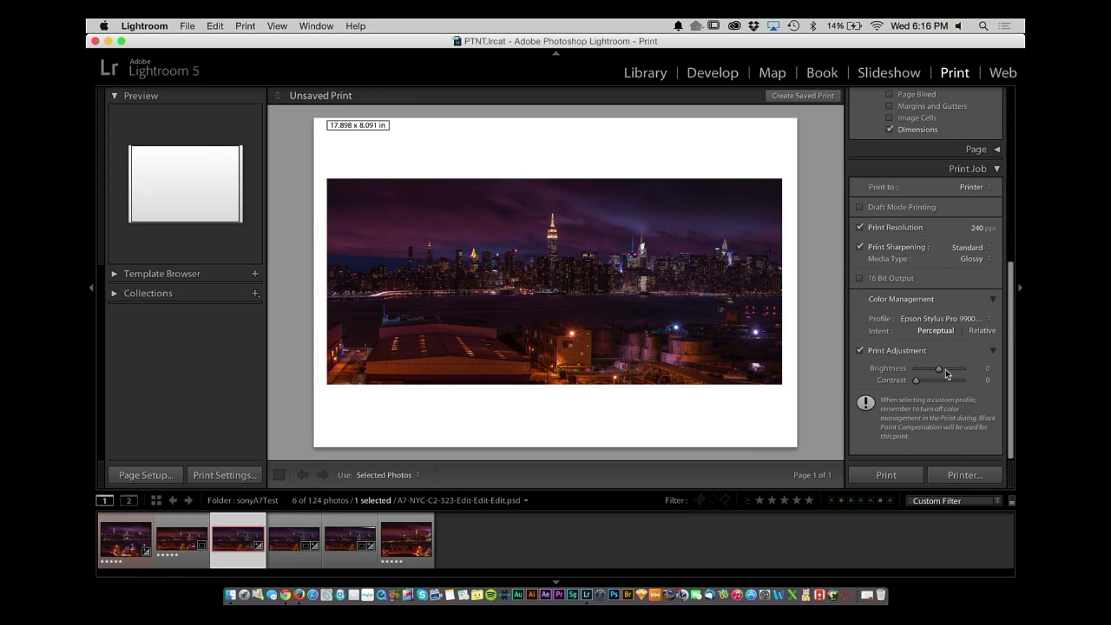
click(947, 371)
drag(945, 372, 942, 372)
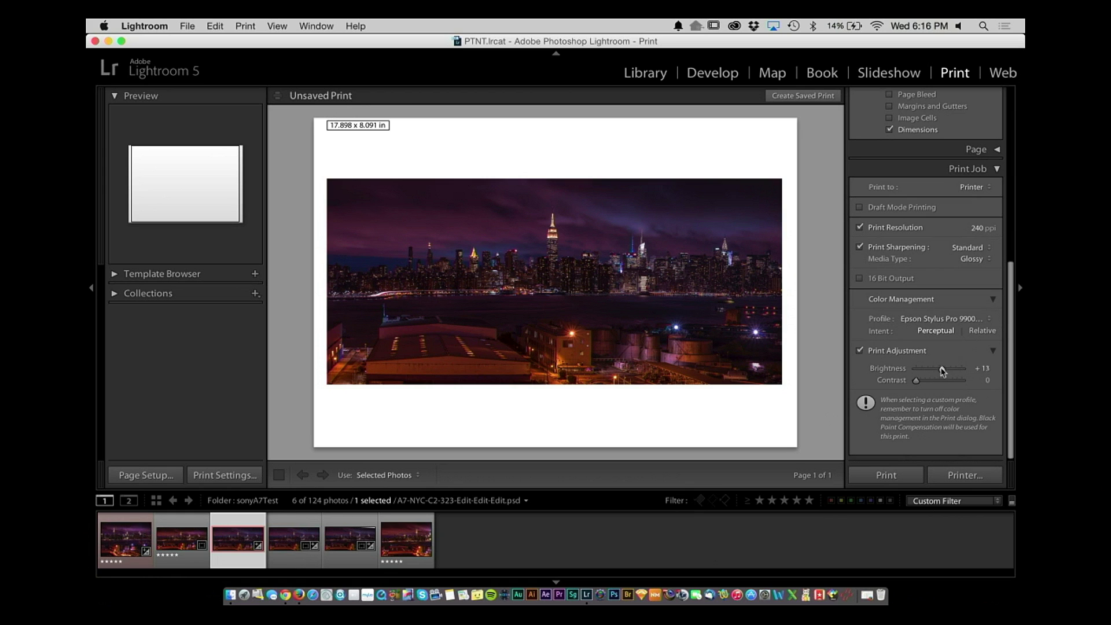